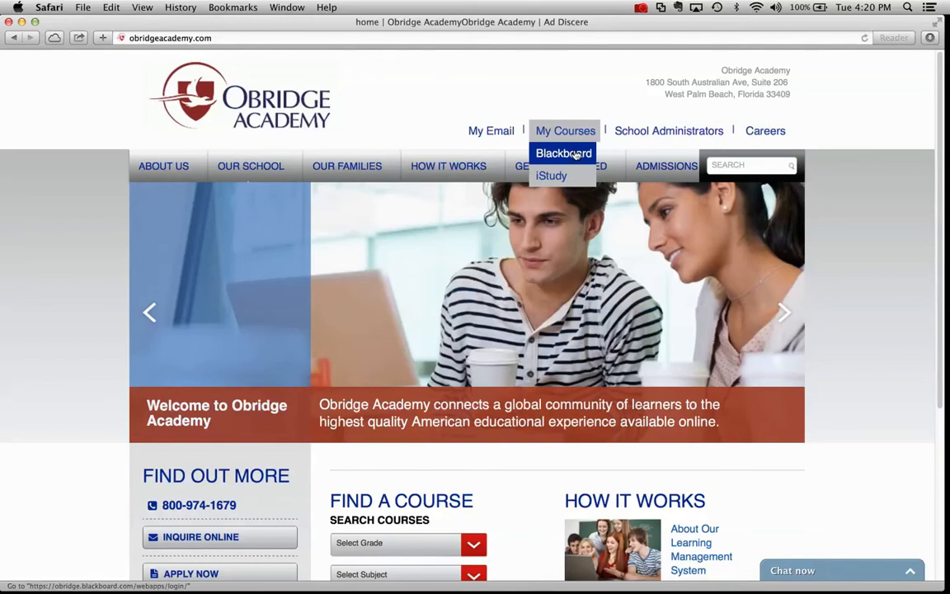
Step: Open the Blackboard login page from the academy's My Courses links and log in with the prefilled student account
click(577, 154)
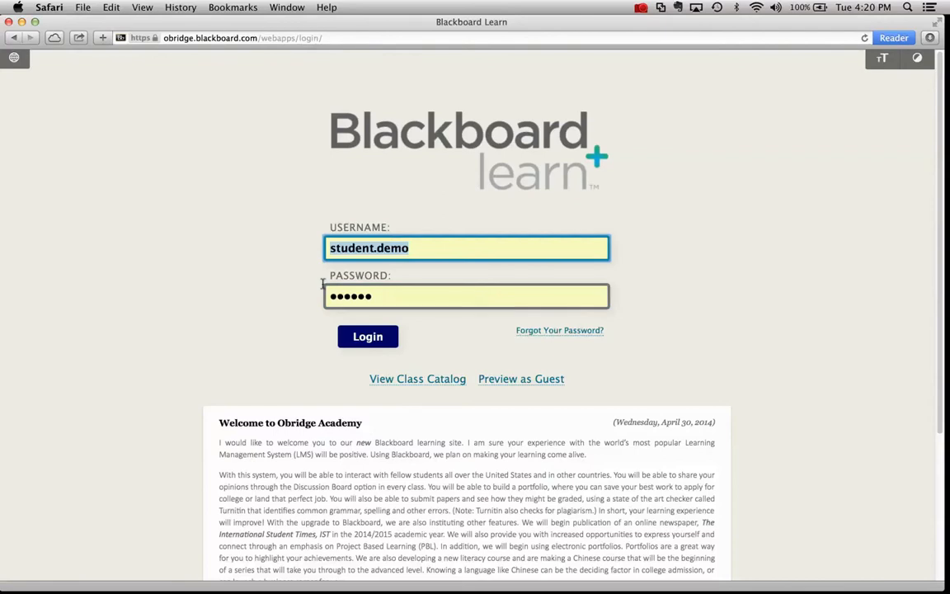
scroll(289, 350, down, 3)
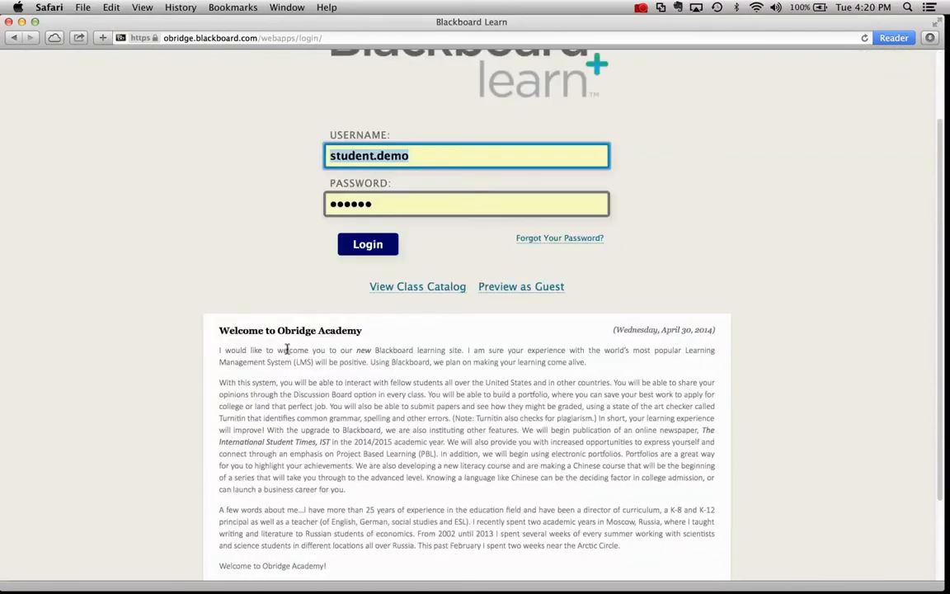
click(357, 245)
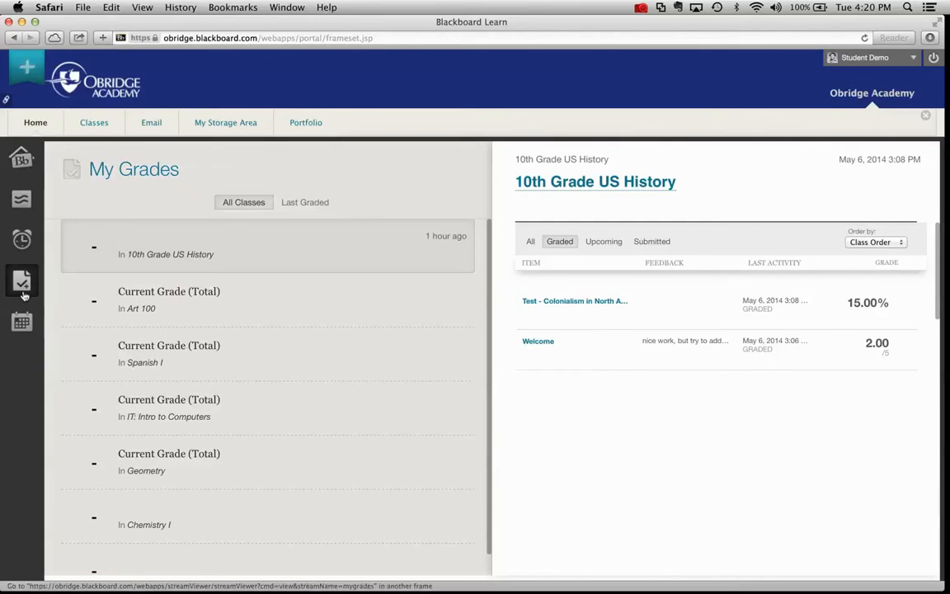
Step: Look through the Classes, Email, My Storage Area and Portfolio pages
click(83, 125)
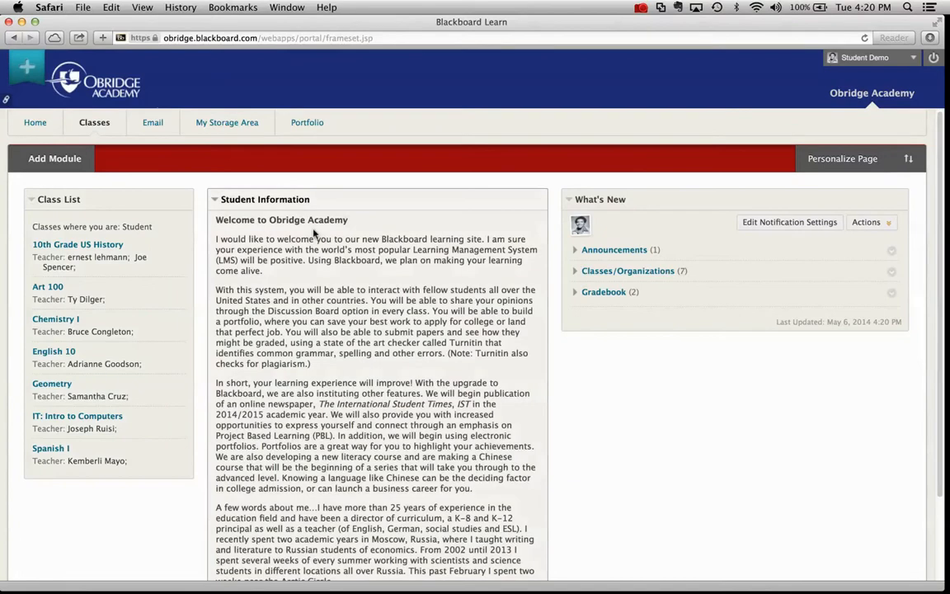
click(152, 122)
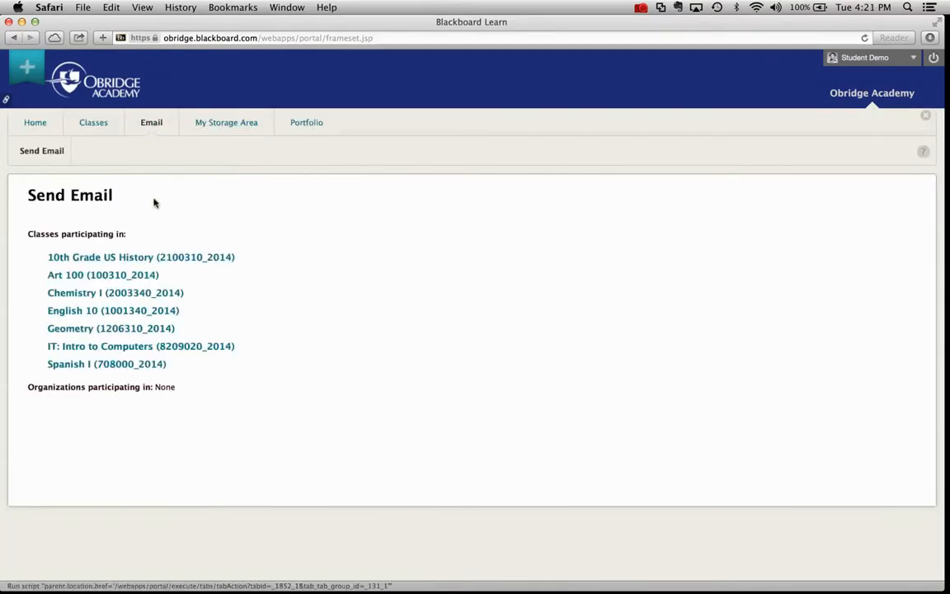
click(212, 127)
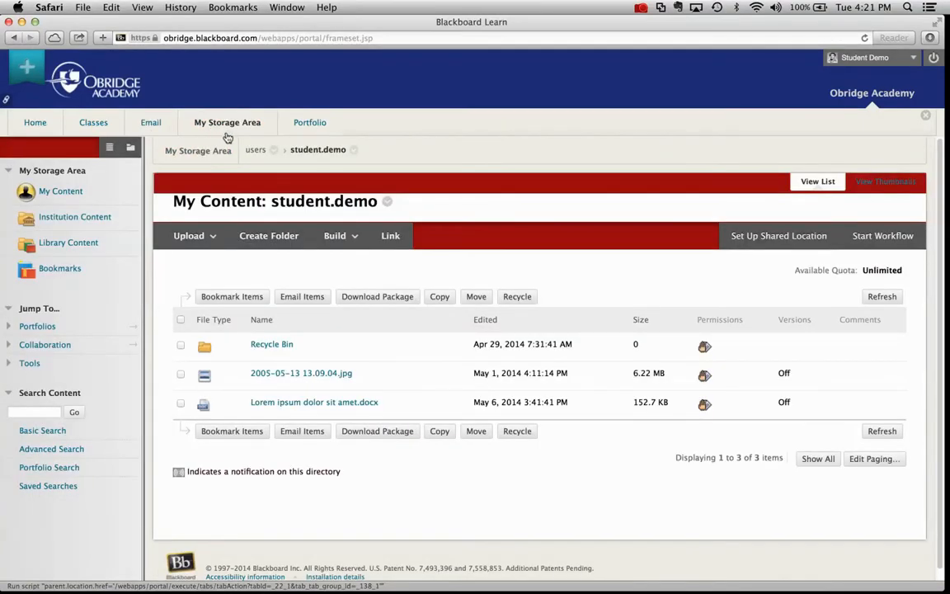
click(308, 124)
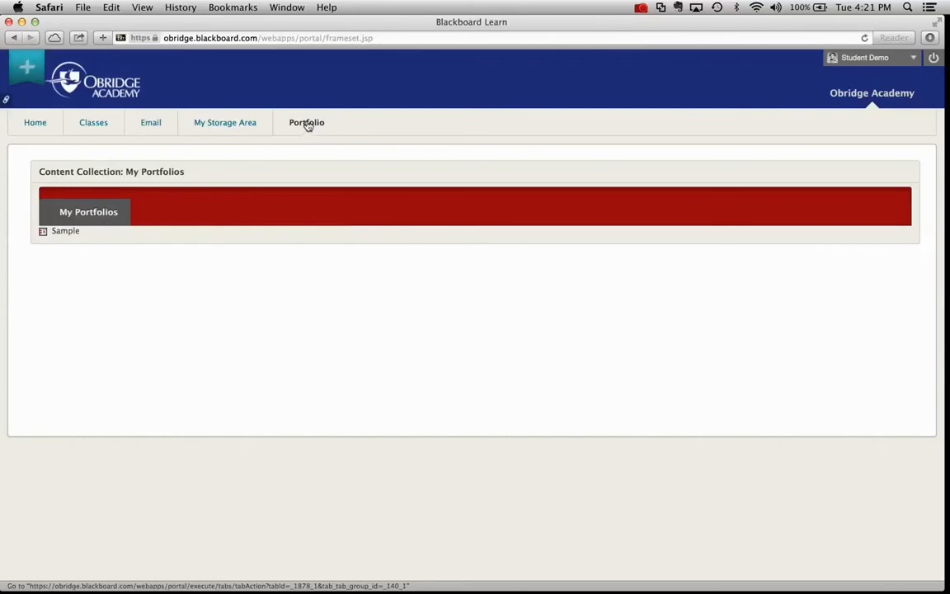
Step: Return to the Home page and view the 10th Grade US History grades filtered by All and by Graded
click(36, 124)
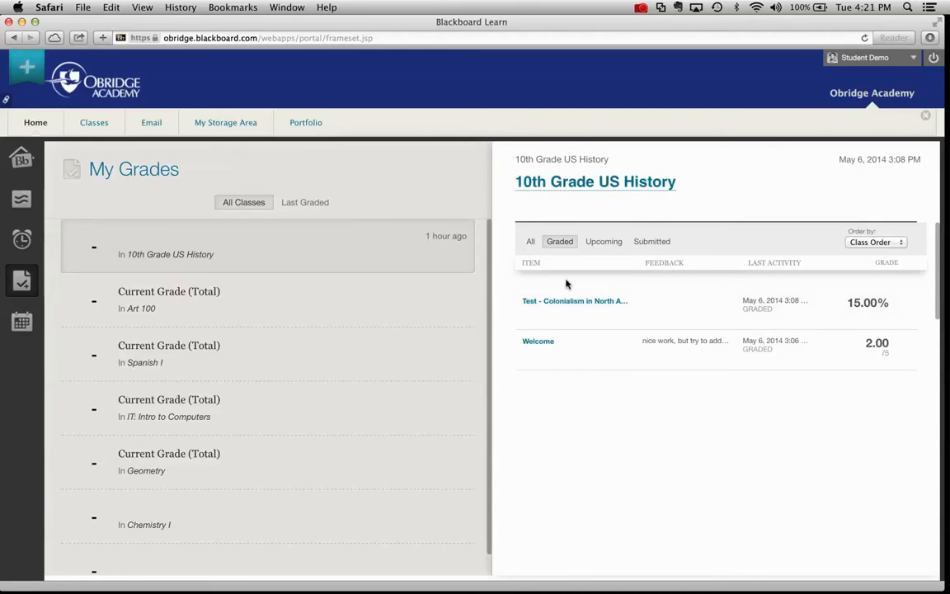
click(531, 241)
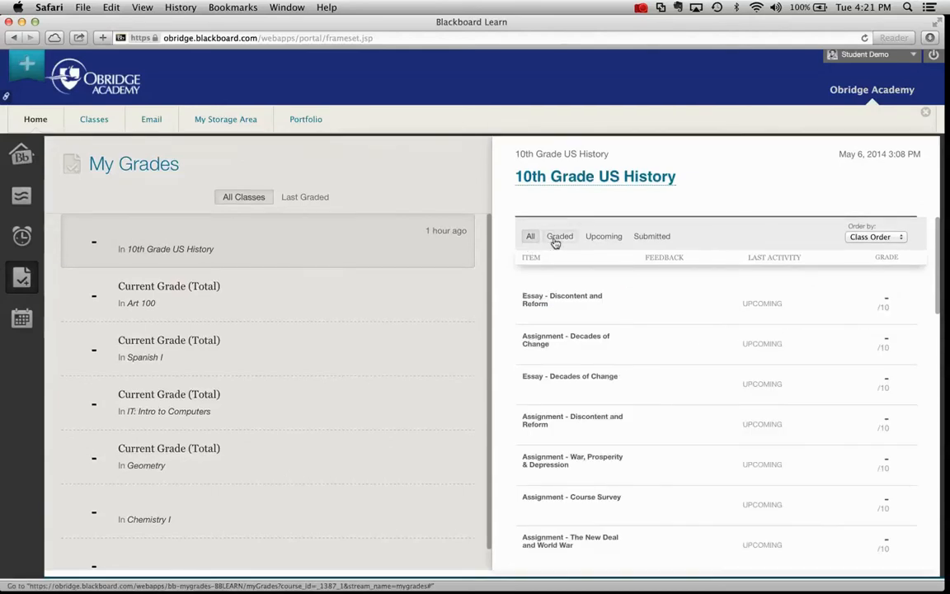
click(560, 239)
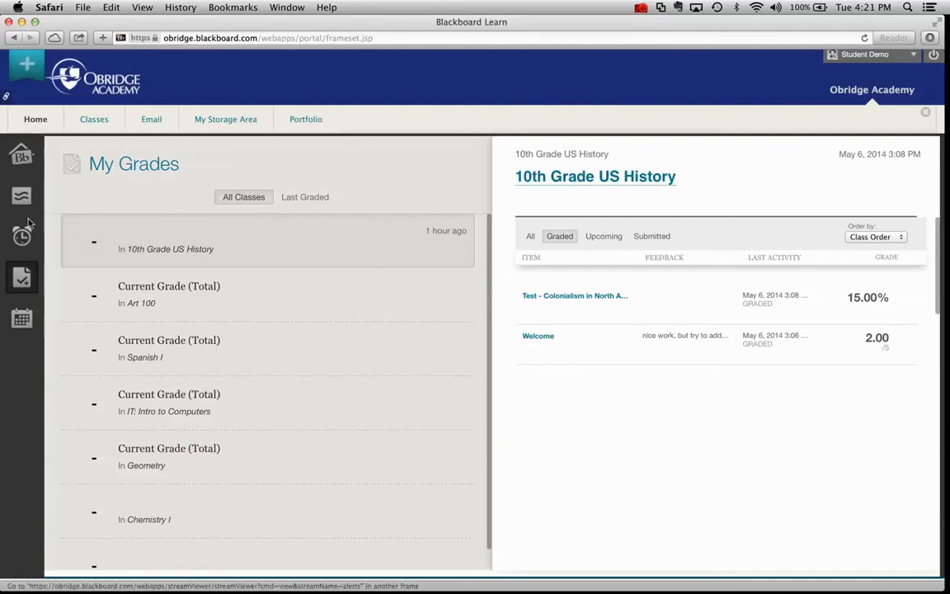
Step: View the Blackboard home overview, the Posts page and the Updates page
click(23, 159)
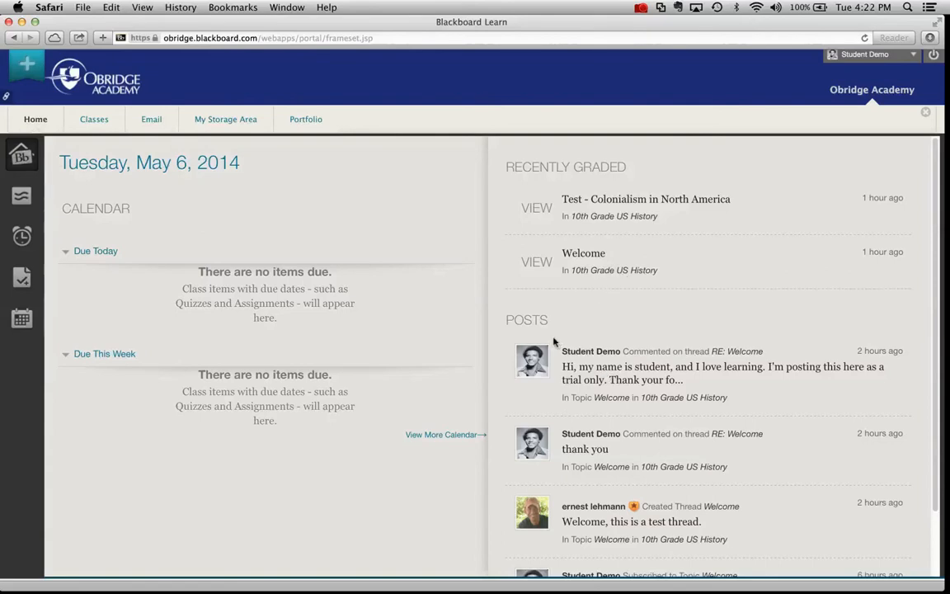
click(24, 200)
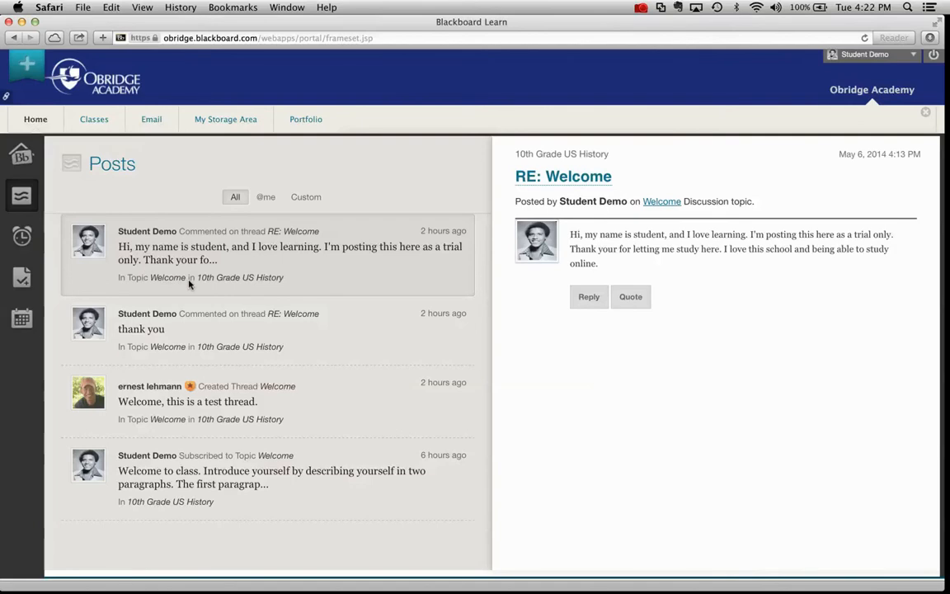
click(21, 236)
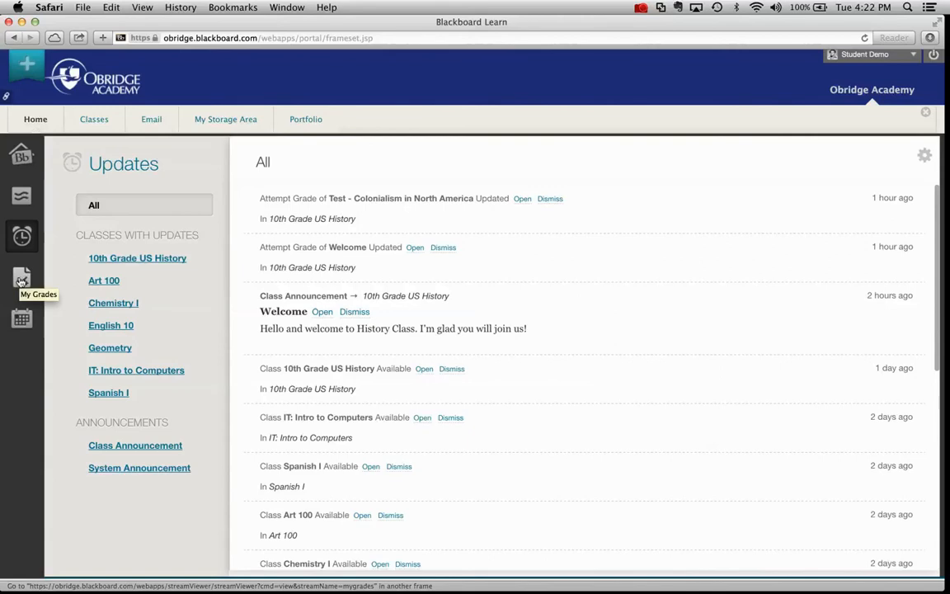
Step: View the May 2014 calendar and try toggling the Institution and 10th Grade US History calendars
click(21, 318)
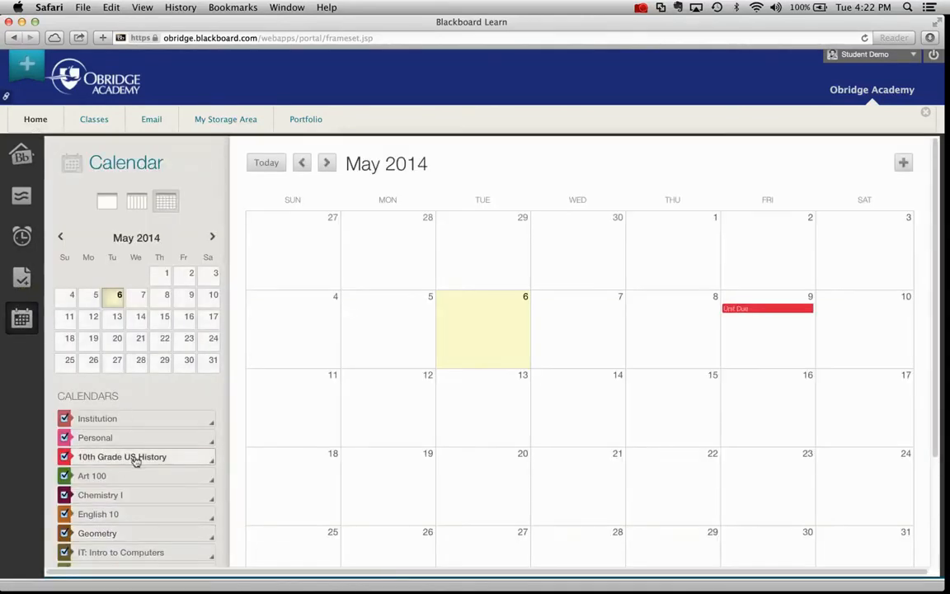
click(64, 420)
click(65, 458)
click(64, 458)
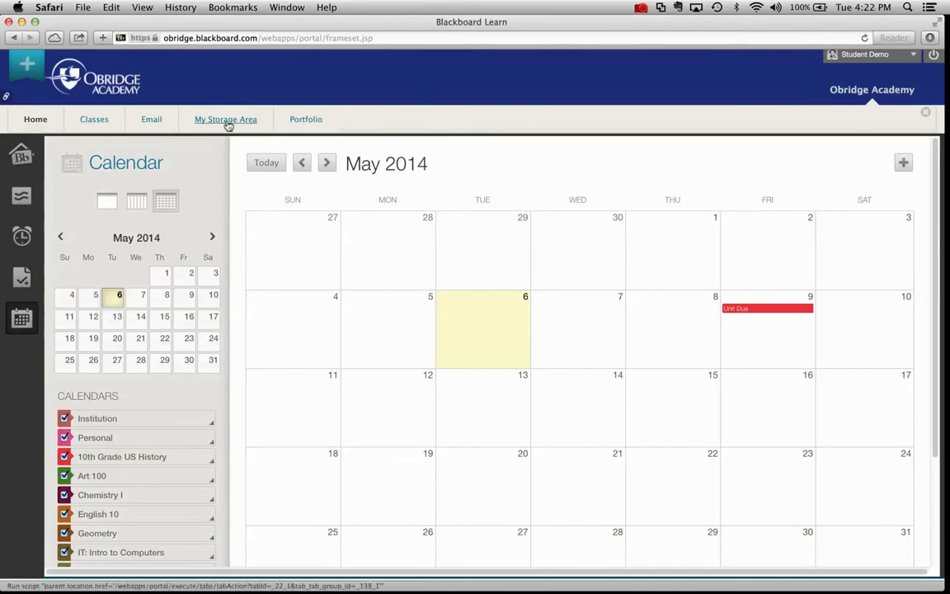
Step: On the Classes page, expand the Announcements and Classes/Organizations sections of What's New
click(96, 120)
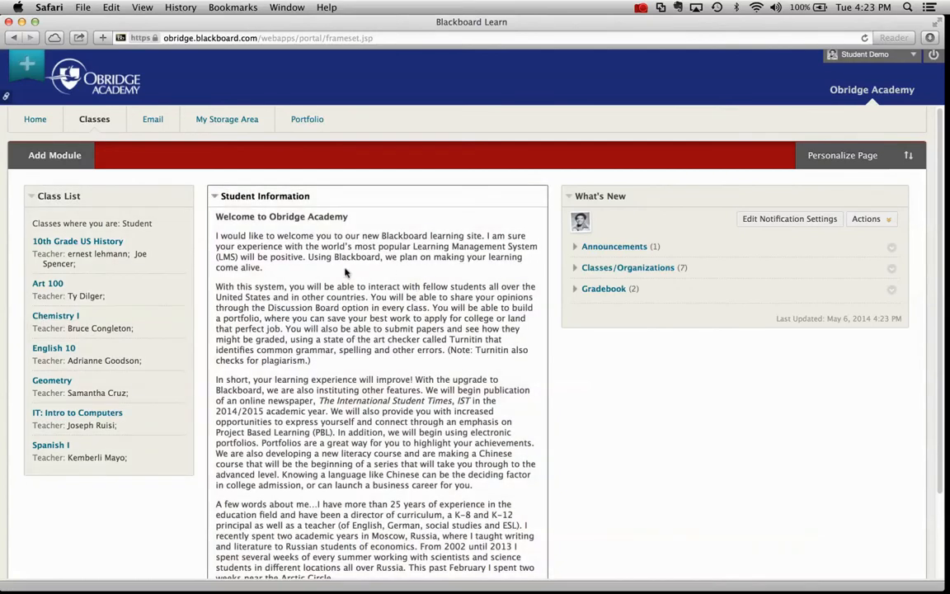
click(582, 248)
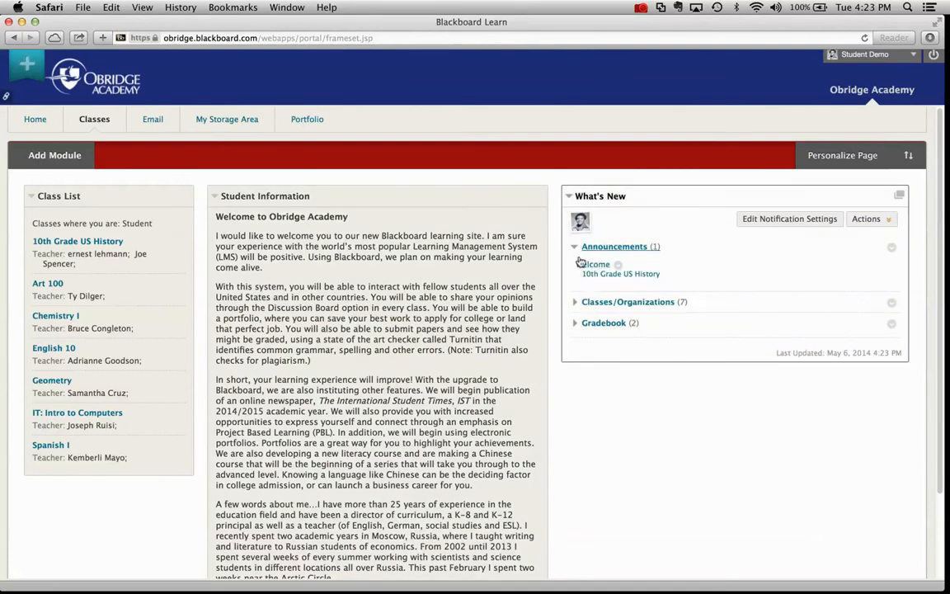
click(574, 304)
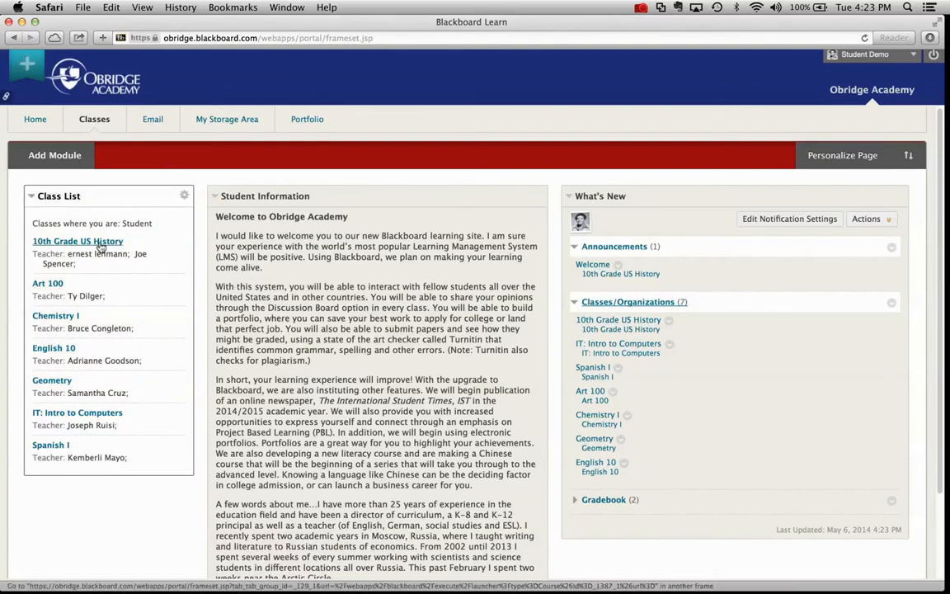
Step: Open the 10th Grade US History class and read through its Course Introduction
click(106, 245)
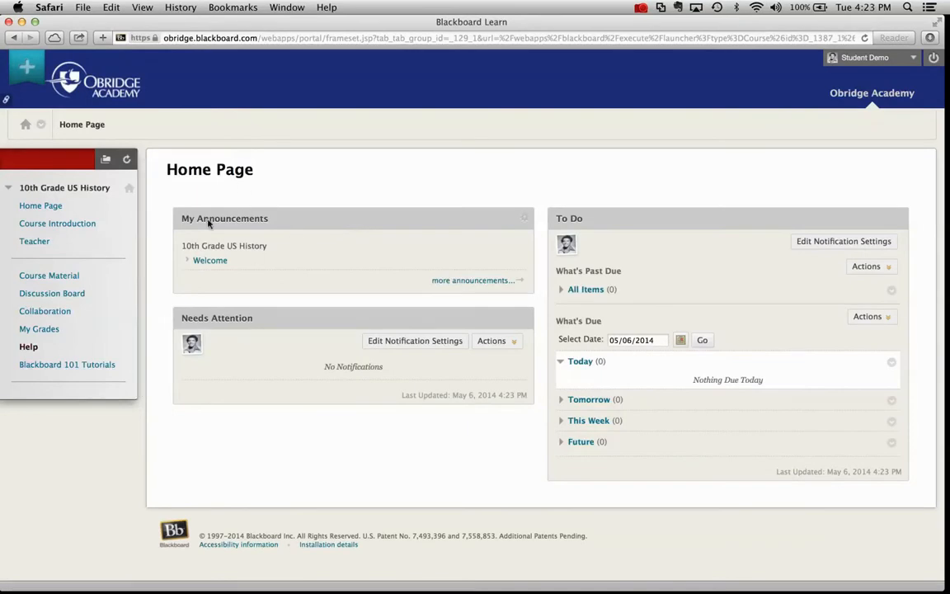
click(62, 223)
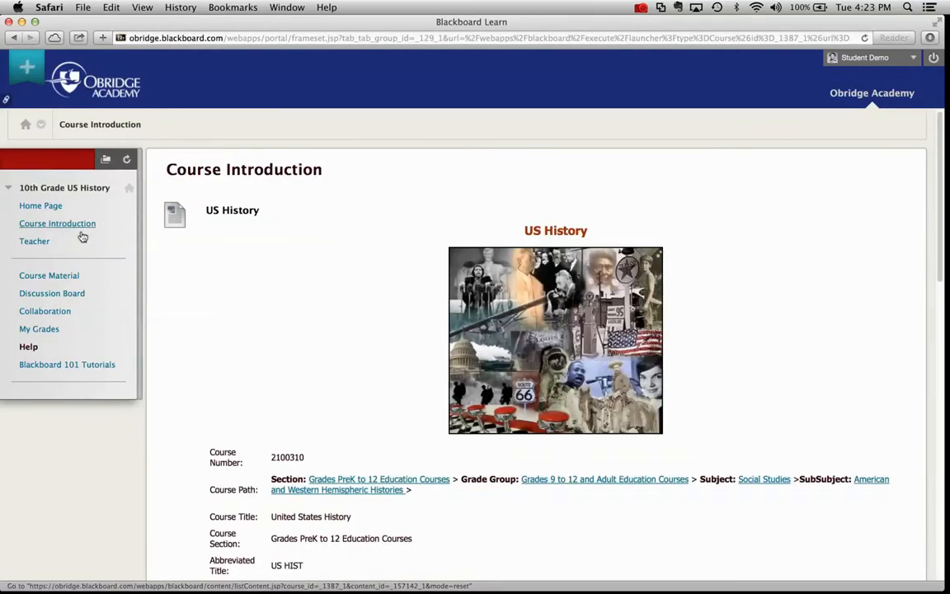
scroll(409, 289, down, 5)
scroll(409, 287, down, 6)
scroll(409, 290, up, 10)
scroll(409, 291, down, 3)
scroll(408, 290, up, 3)
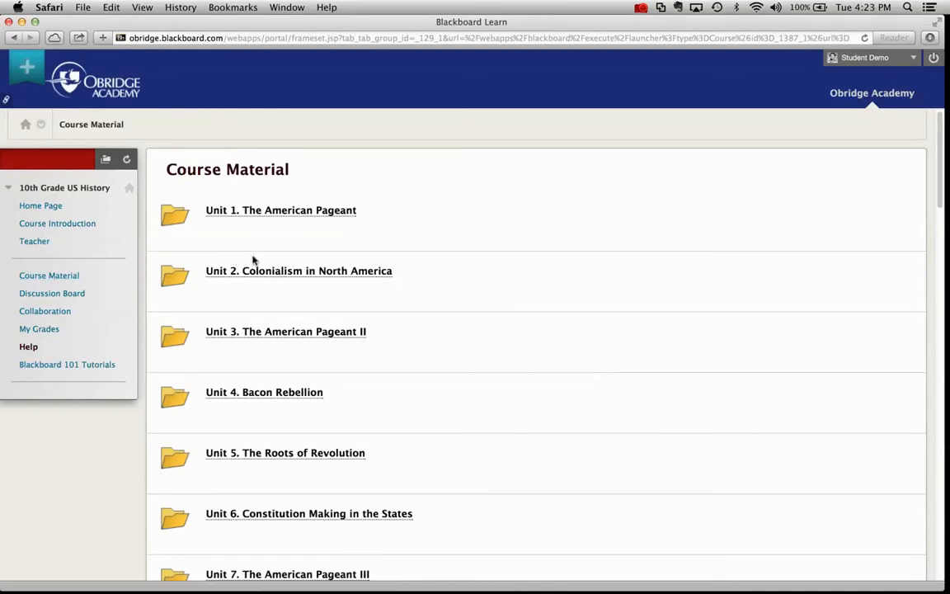
Step: Open the Materials folder of Unit 1. The American Pageant and look through its readings
click(298, 211)
click(239, 212)
scroll(353, 302, down, 5)
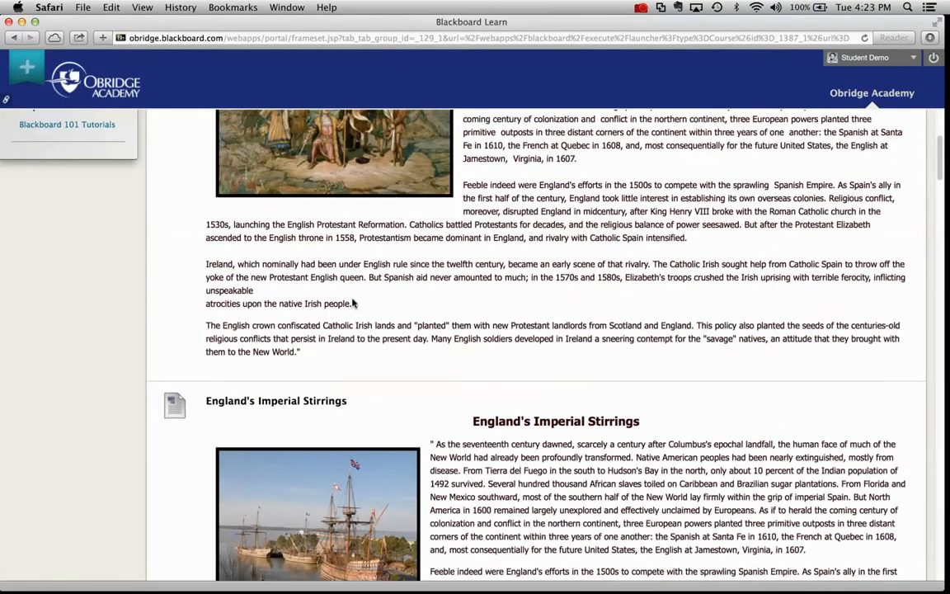
scroll(353, 302, up, 5)
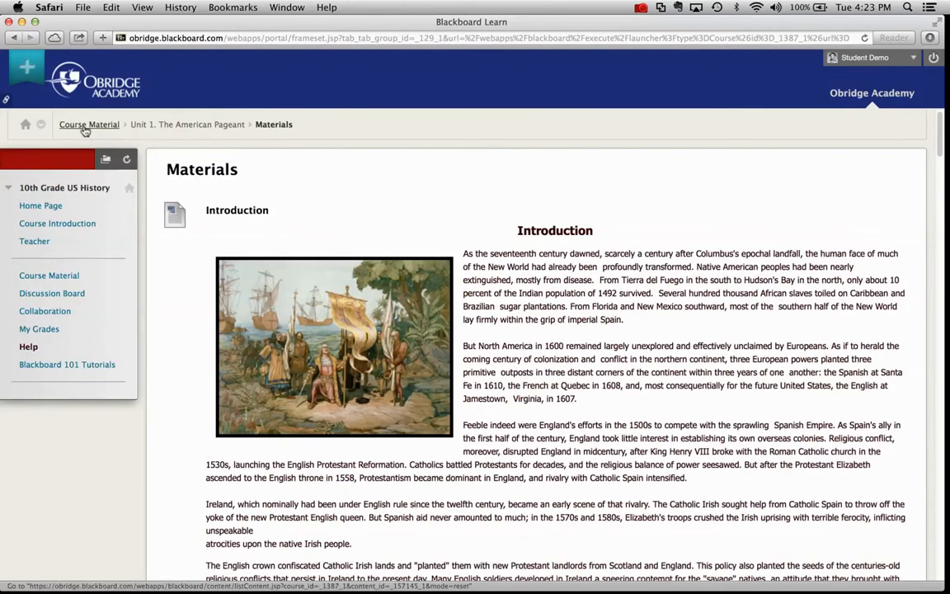
Step: Open the Chemistry Overview assignment from Unit 1. Chemistry Overview in the Chemistry I class's course materials
click(850, 96)
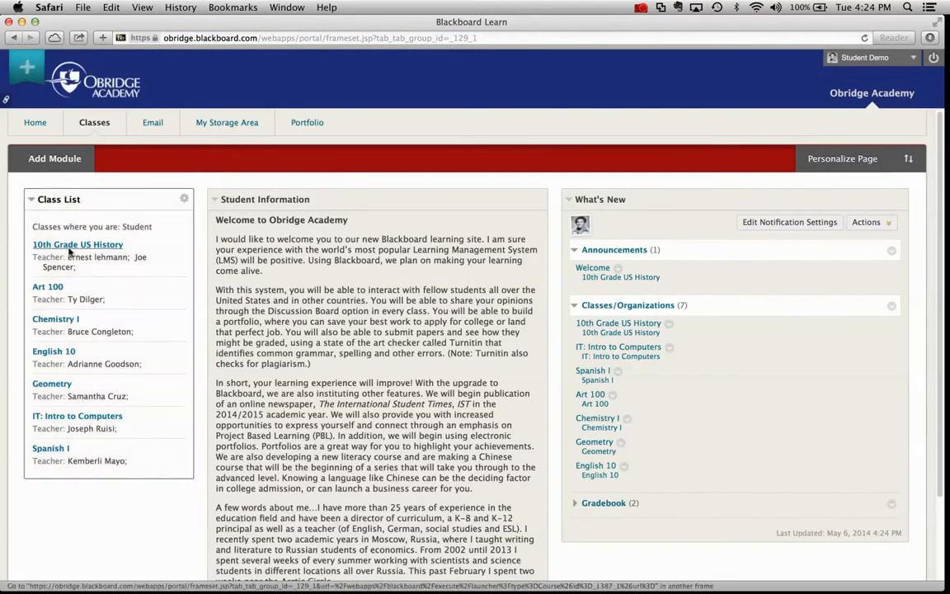
click(62, 320)
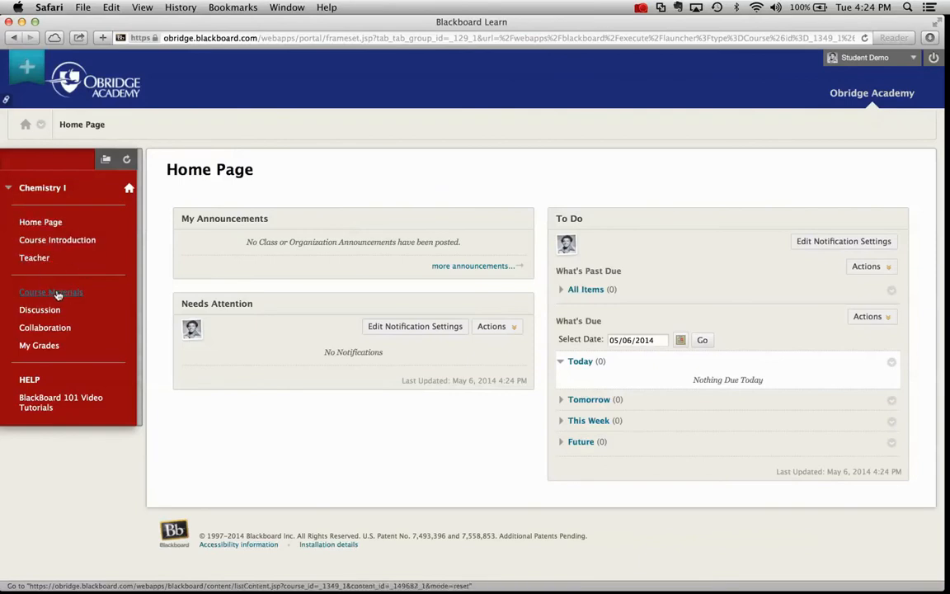
click(58, 294)
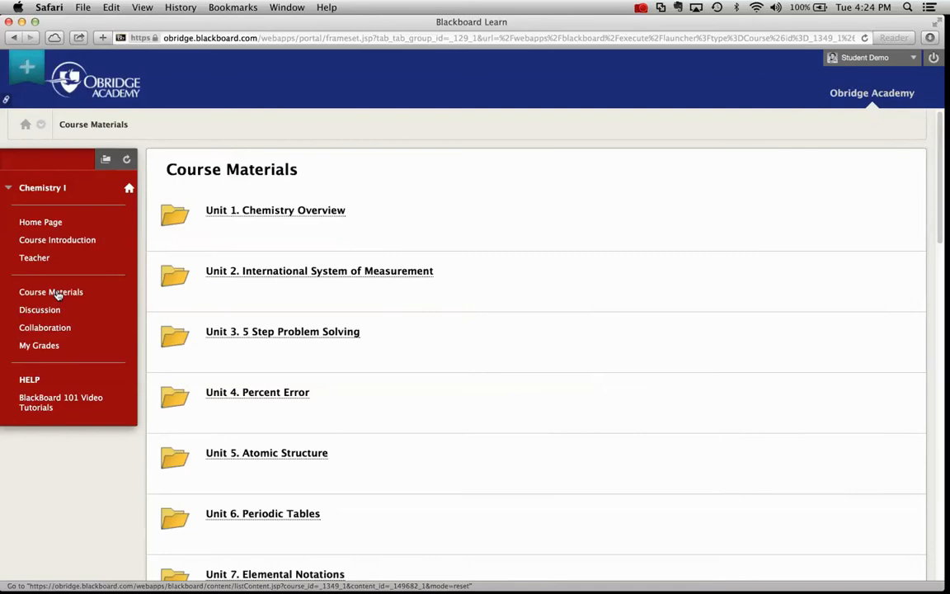
click(298, 213)
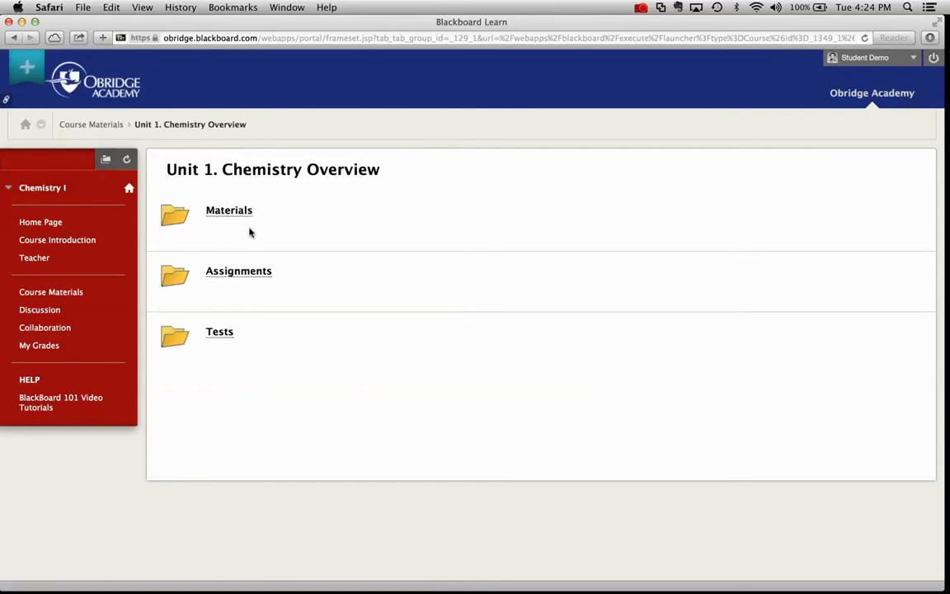
click(231, 272)
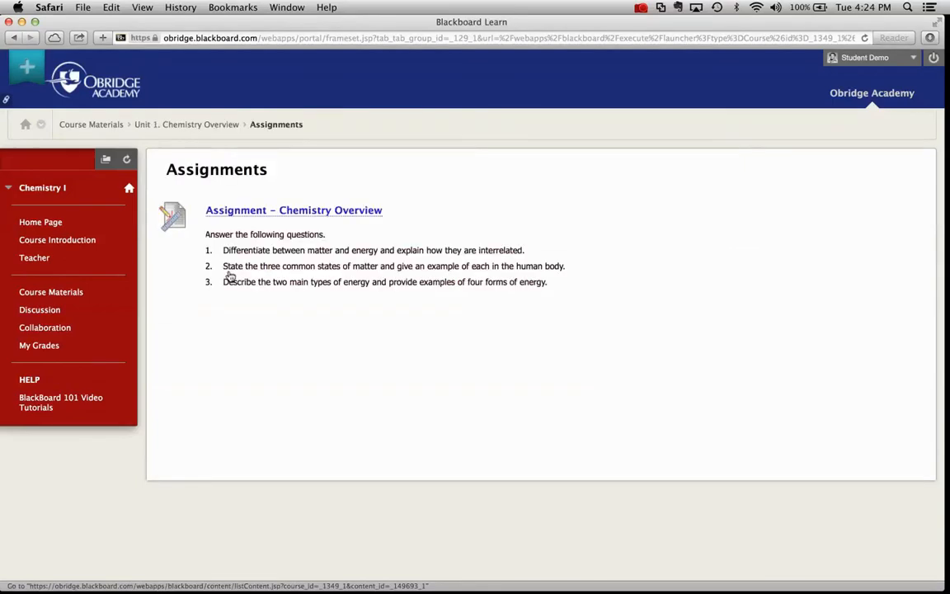
click(260, 213)
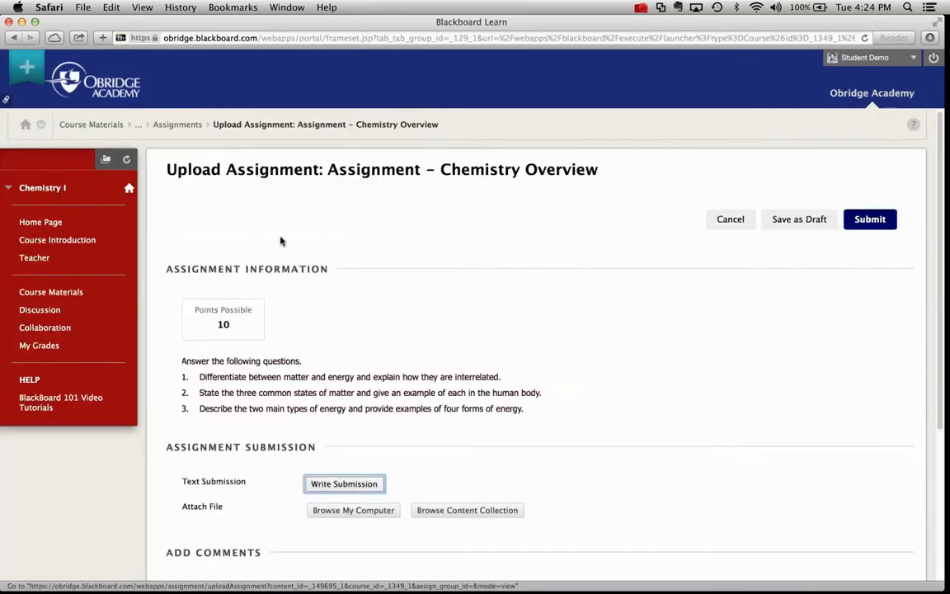
Step: Open the written text submission editor for the Chemistry Overview assignment and clear its content
scroll(366, 338, down, 2)
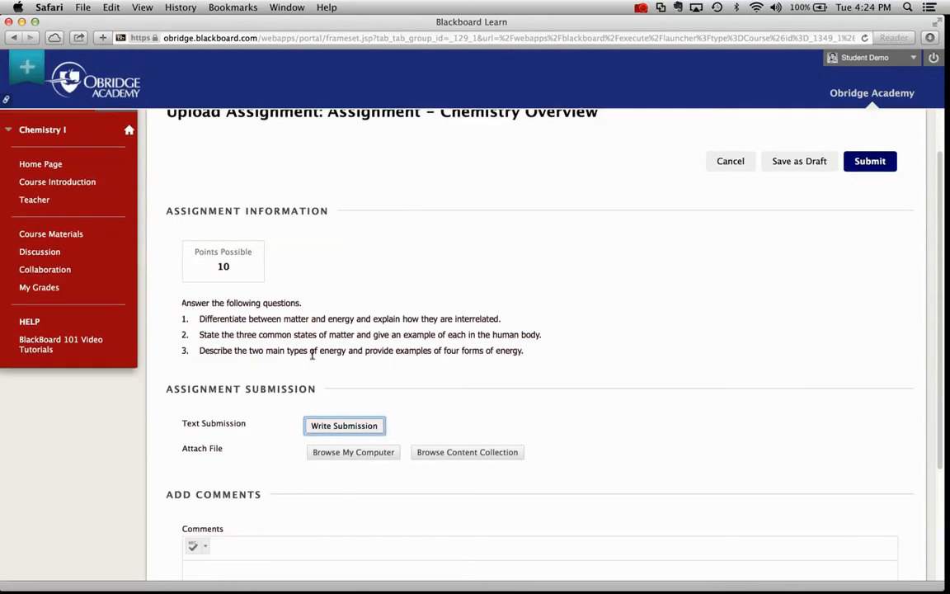
scroll(367, 412, down, 2)
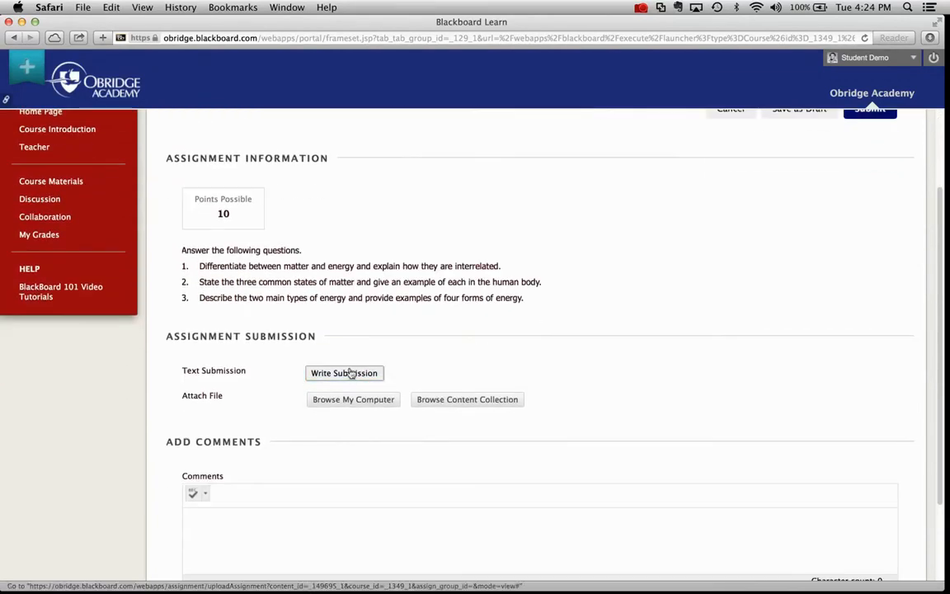
click(350, 373)
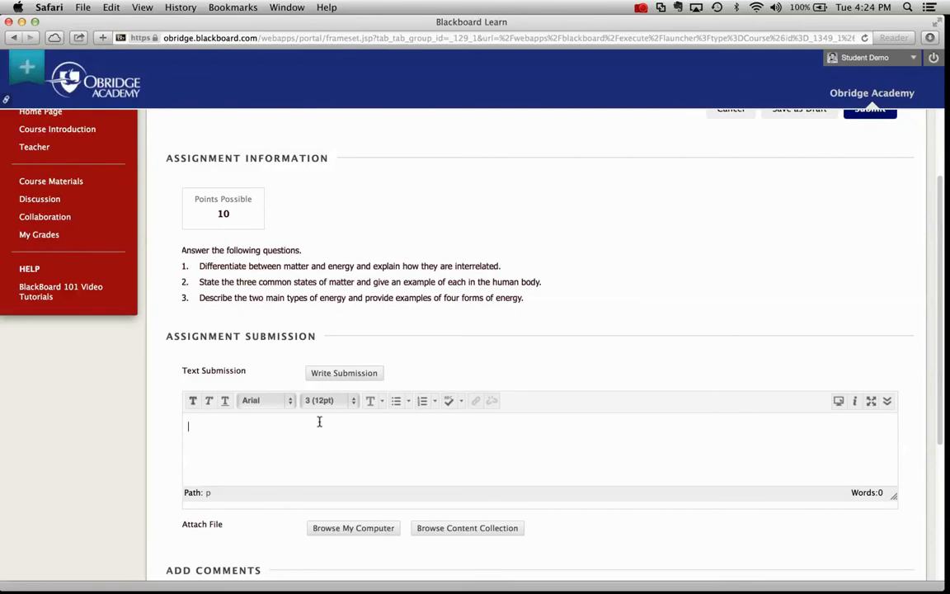
key(super+a)
key(BackSpace)
Step: Browse the computer's Desktop for an assignment attachment, pick the Lorem ipsum dolor sit amet file, and cancel the selection
scroll(329, 412, down, 3)
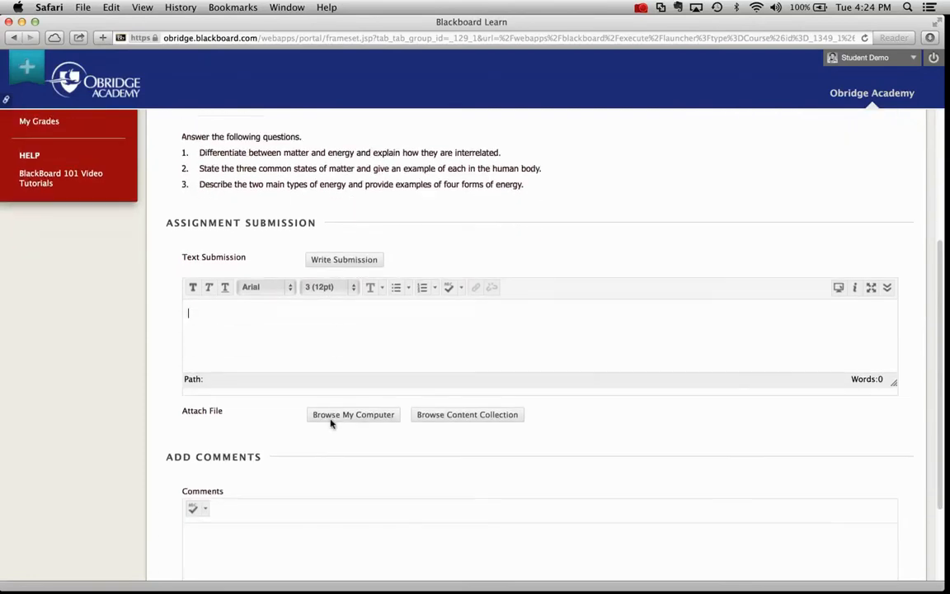
click(354, 416)
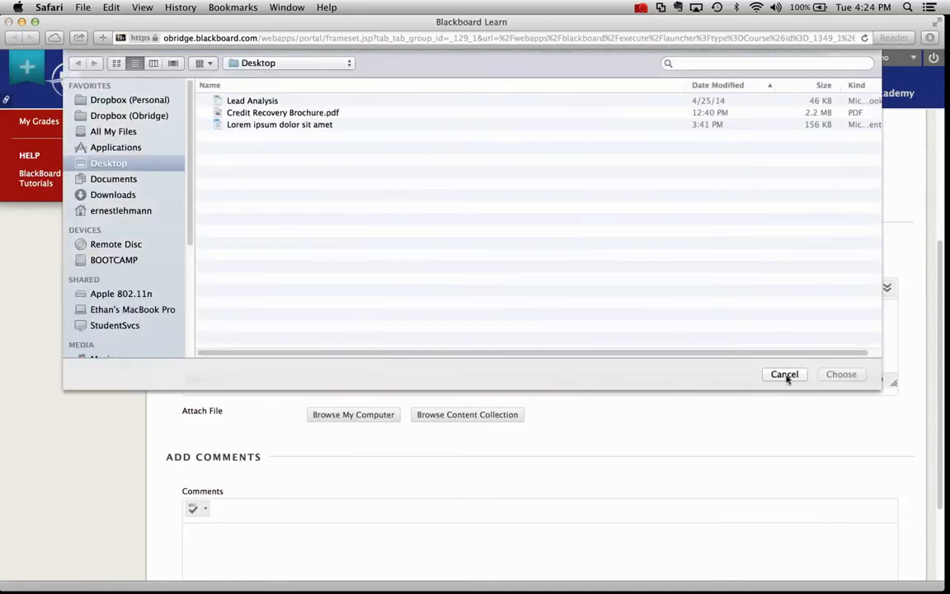
click(264, 125)
click(785, 375)
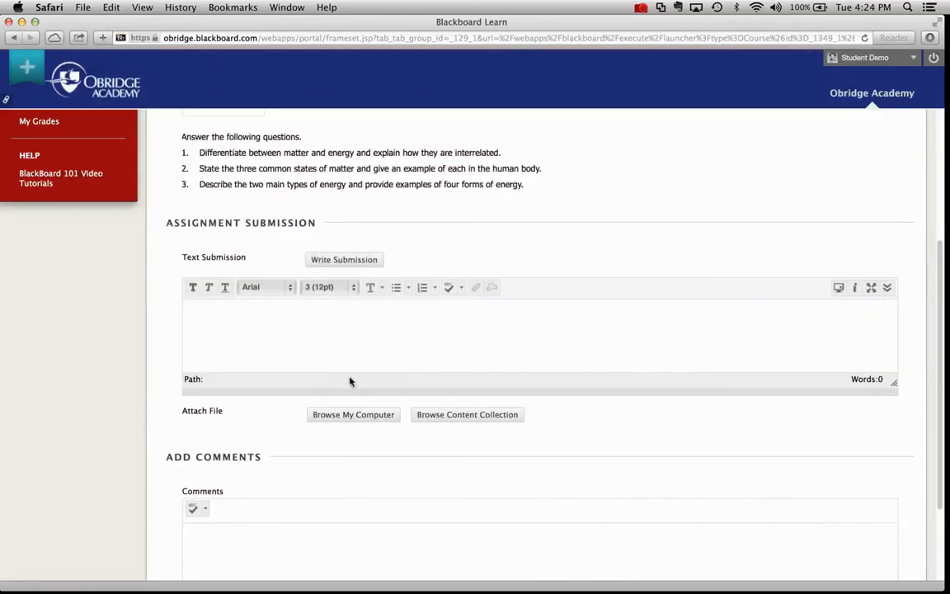
Step: Leave the assignment page and begin the Chemistry Overview test from the Tests folder of Unit 1. Chemistry Overview
scroll(289, 441, down, 5)
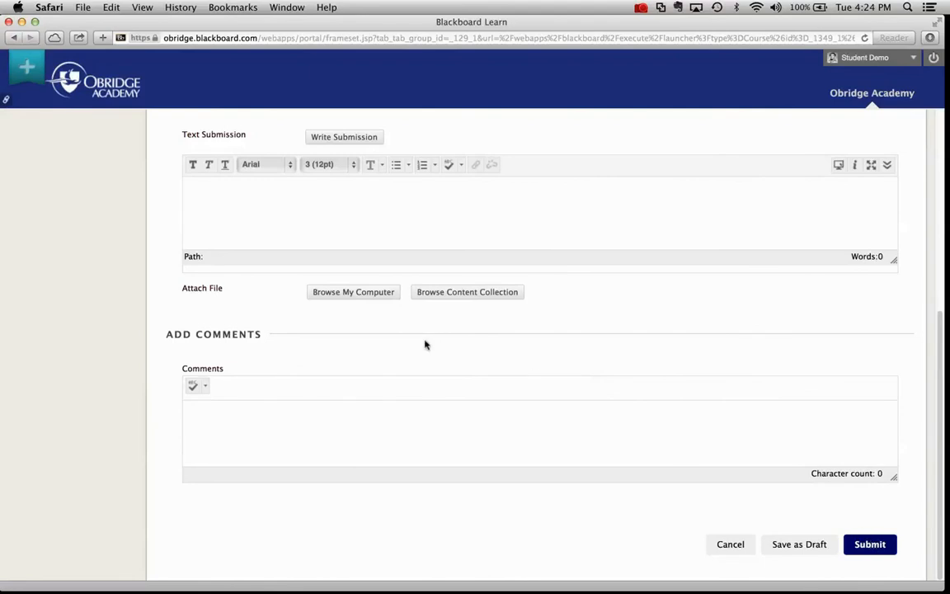
scroll(423, 343, up, 10)
mouse_move(134, 124)
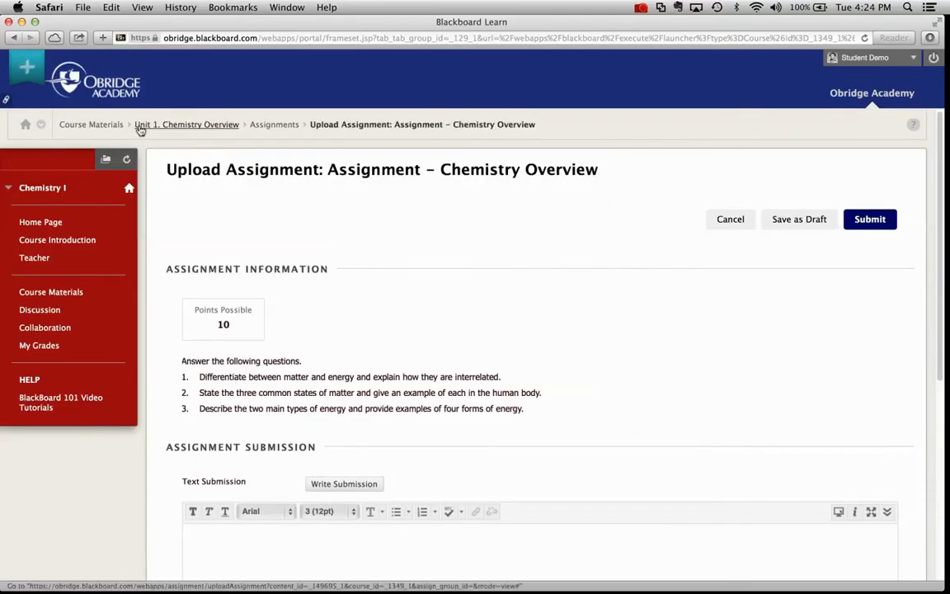
click(169, 127)
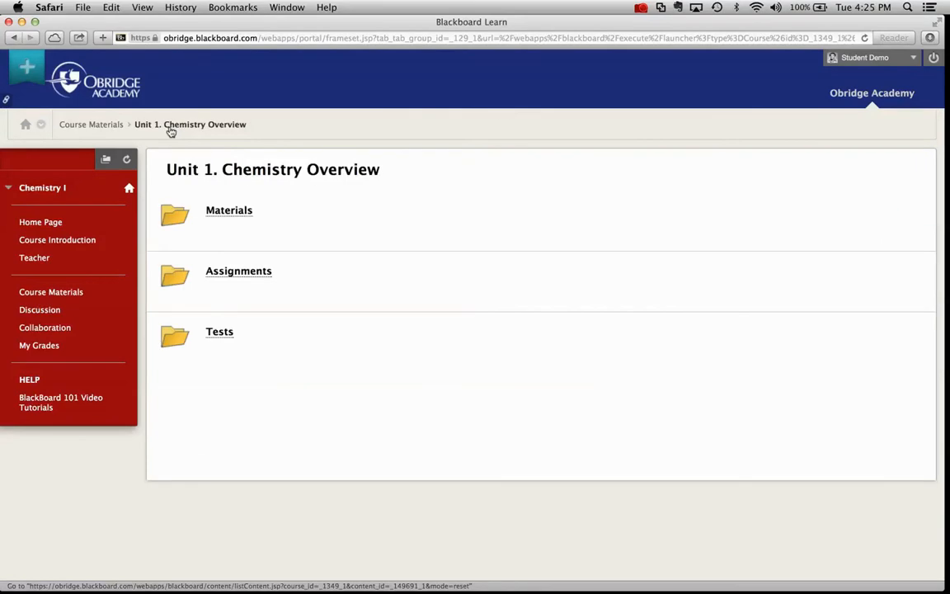
click(223, 335)
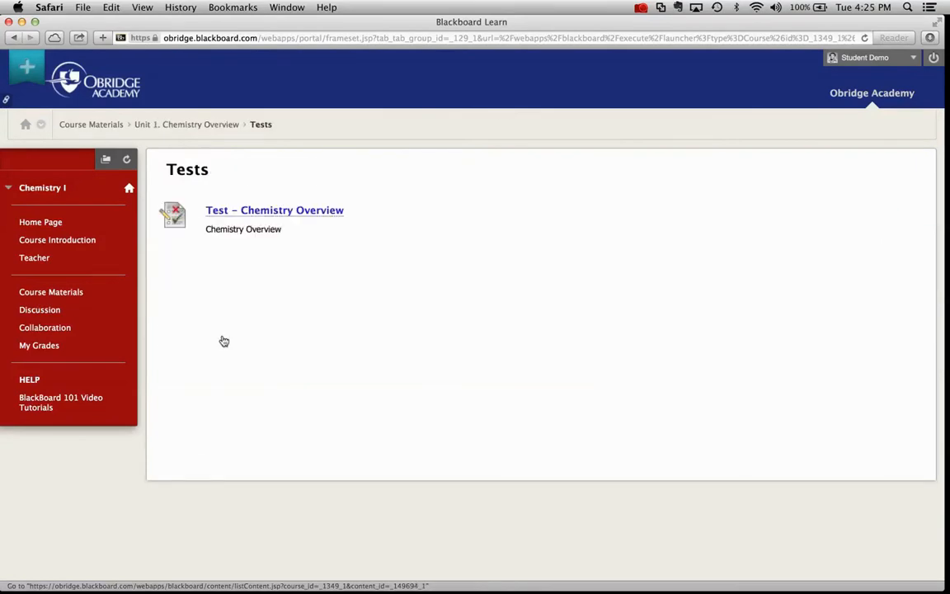
click(261, 213)
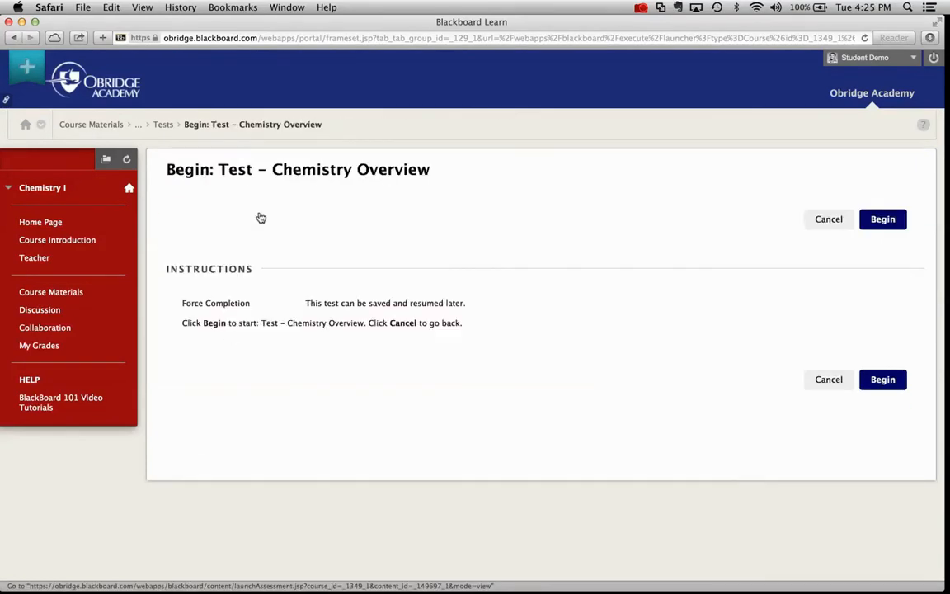
click(879, 220)
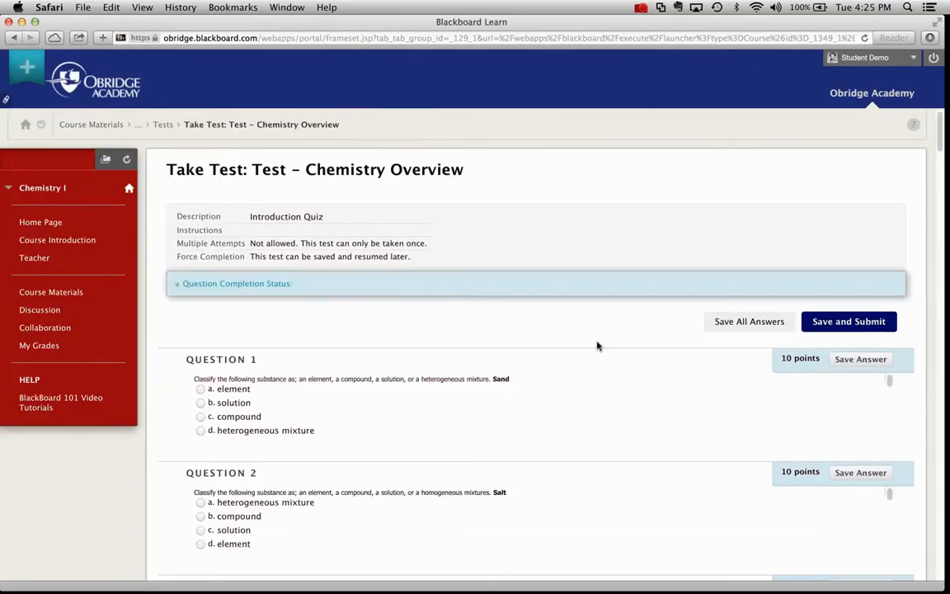
Step: Answer question 1 with element, question 2 with compound and question 3 with solution
scroll(590, 341, down, 3)
click(199, 284)
click(200, 410)
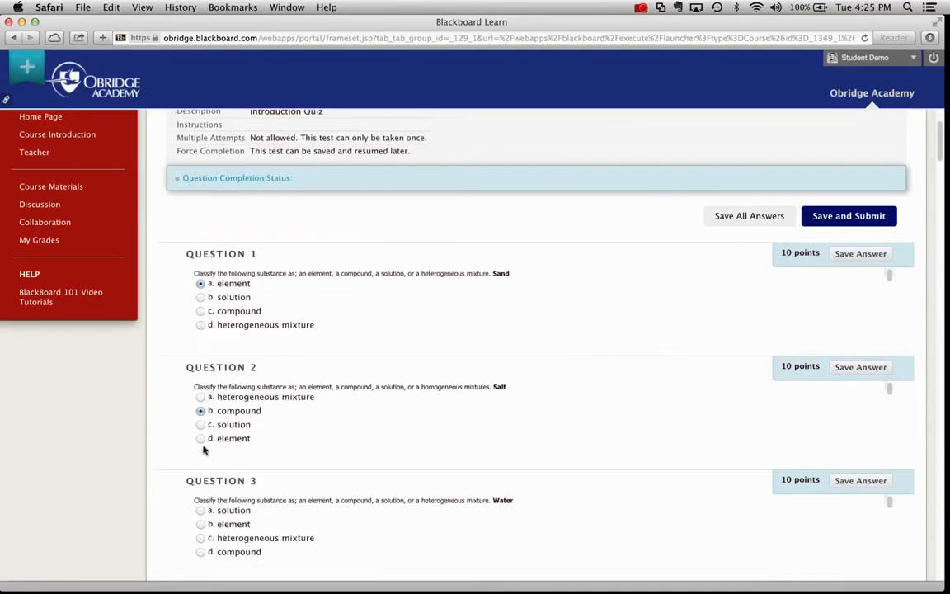
click(200, 511)
Step: Look through the remaining test questions down to question 50 and return to the start of the test
scroll(706, 439, down, 10)
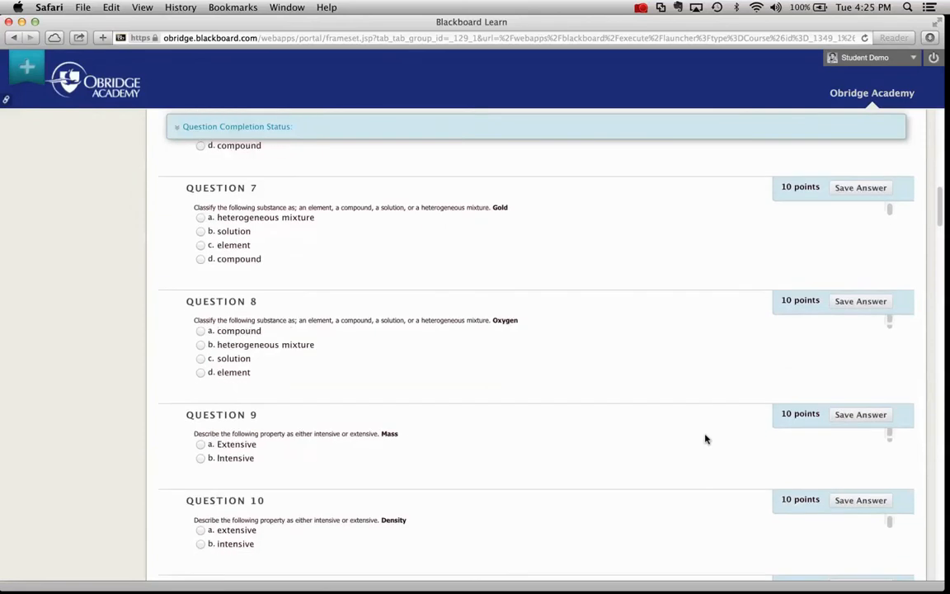
scroll(759, 384, down, 15)
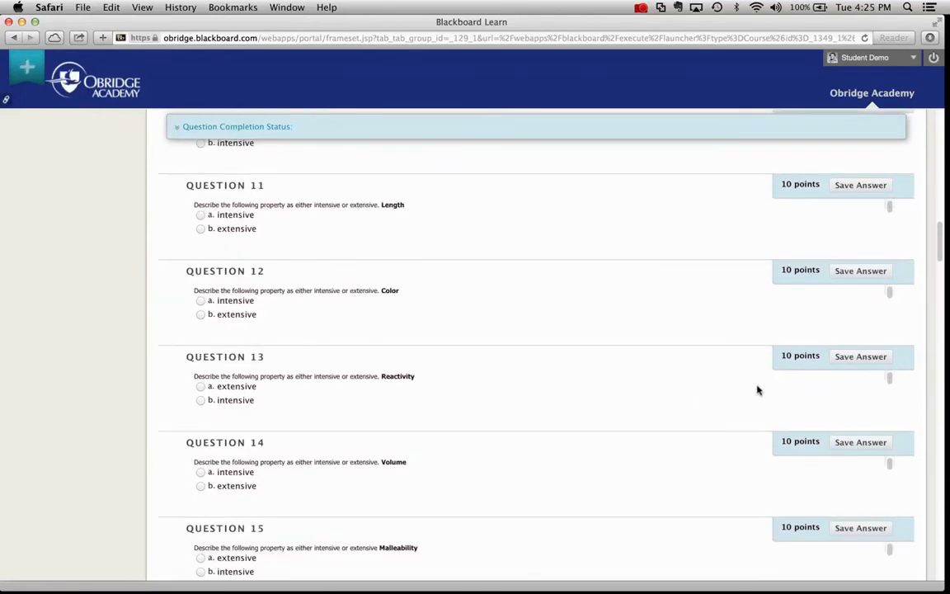
scroll(763, 490, down, 20)
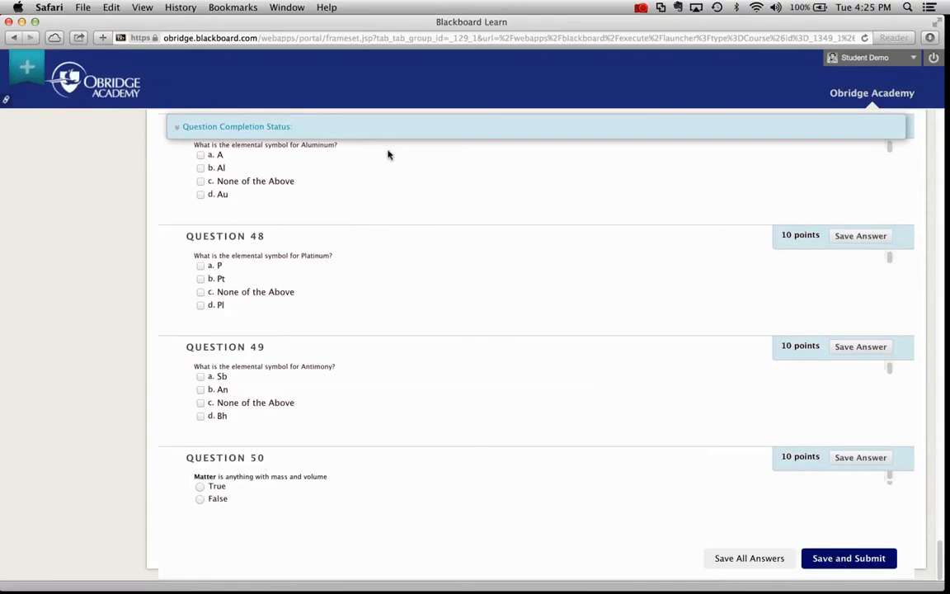
scroll(389, 154, up, 20)
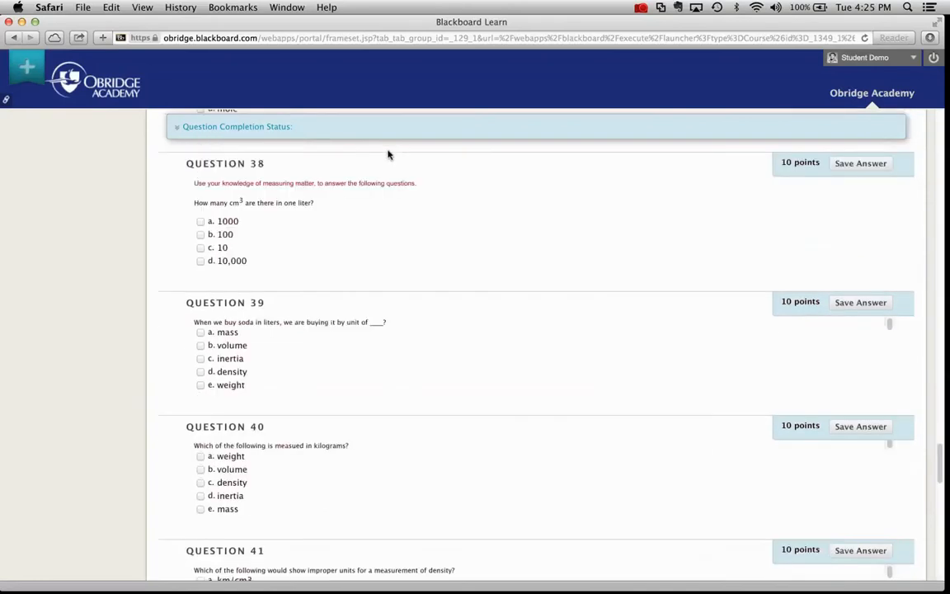
scroll(389, 154, up, 3)
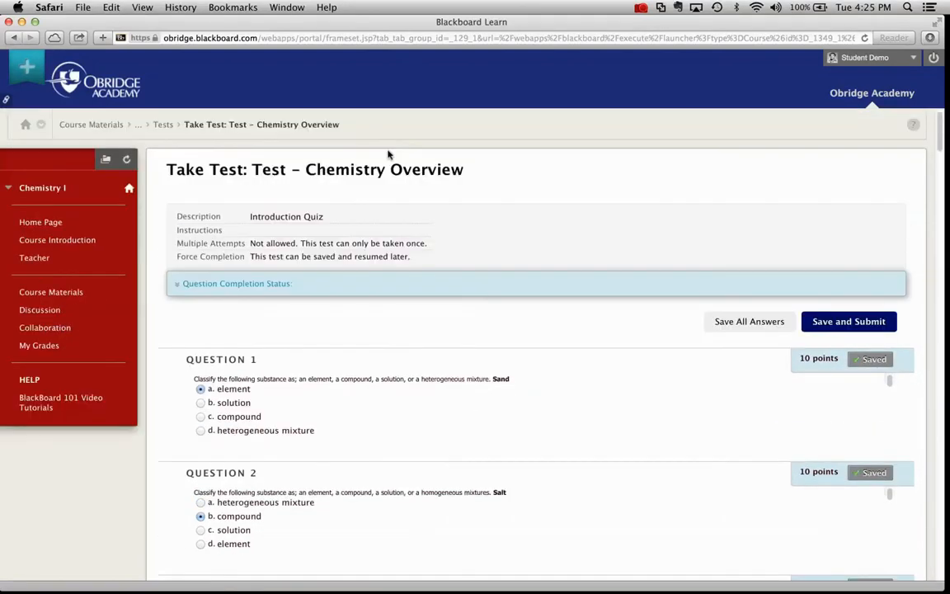
Step: Leave the test without submitting it and open the Chemistry I class's Discussion Board
click(46, 292)
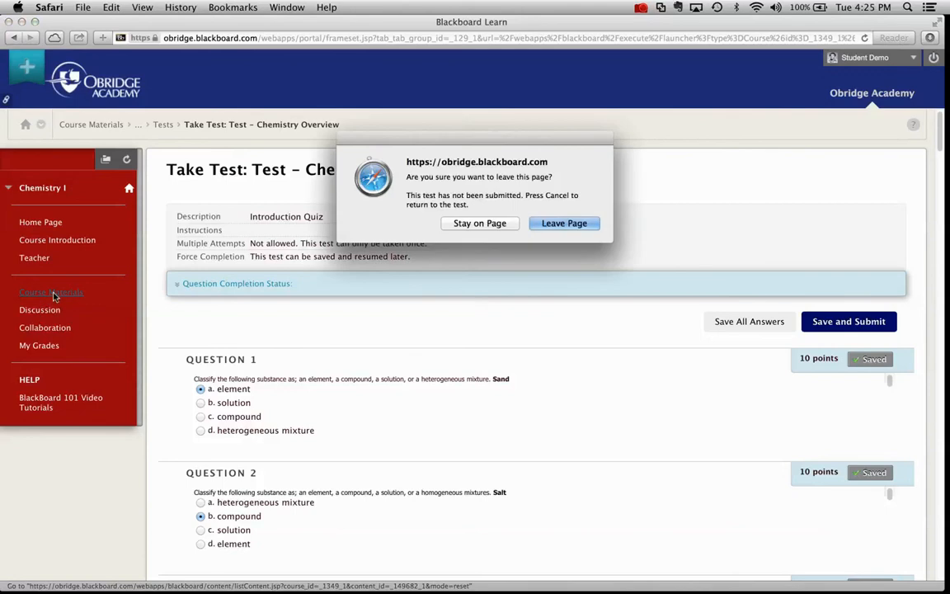
click(545, 224)
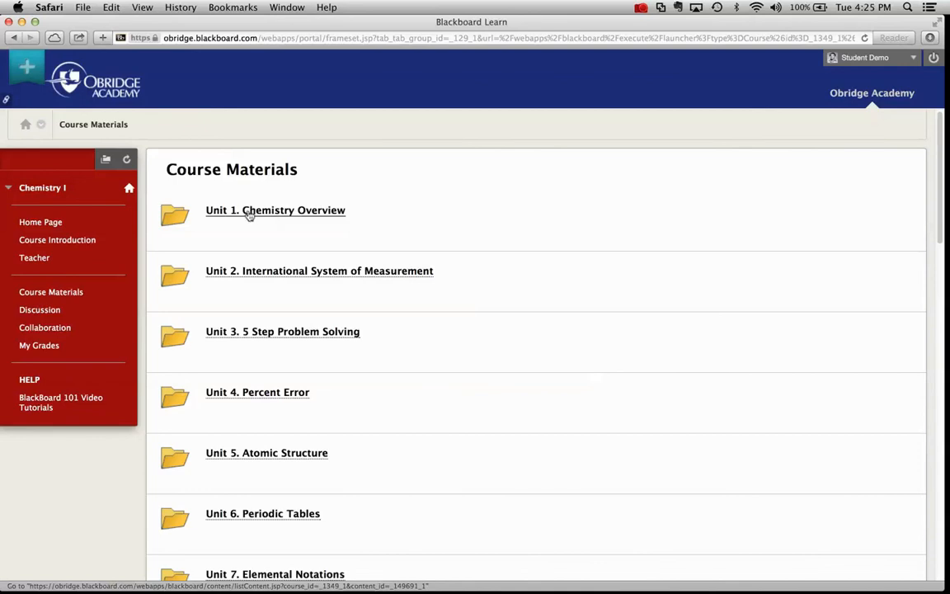
click(39, 311)
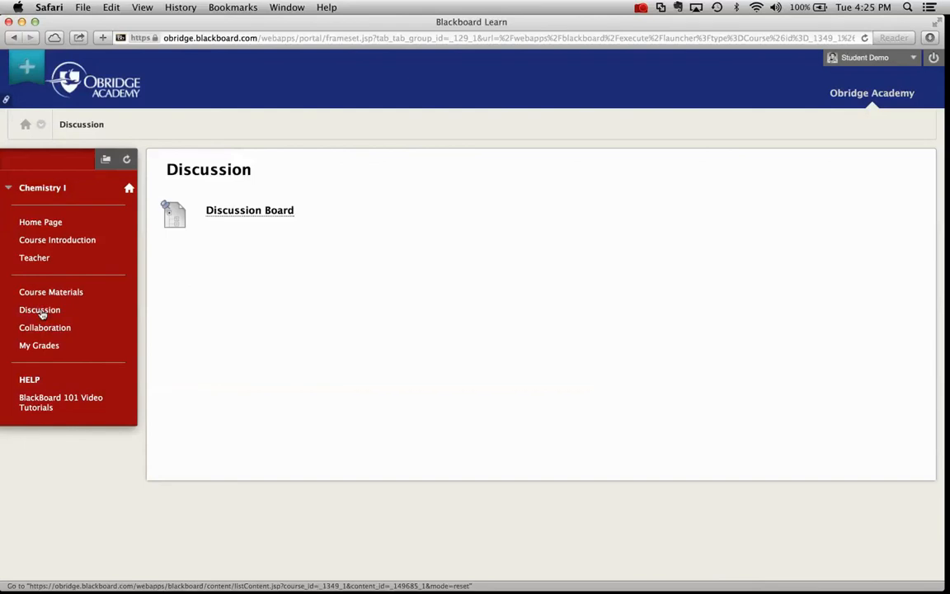
click(271, 212)
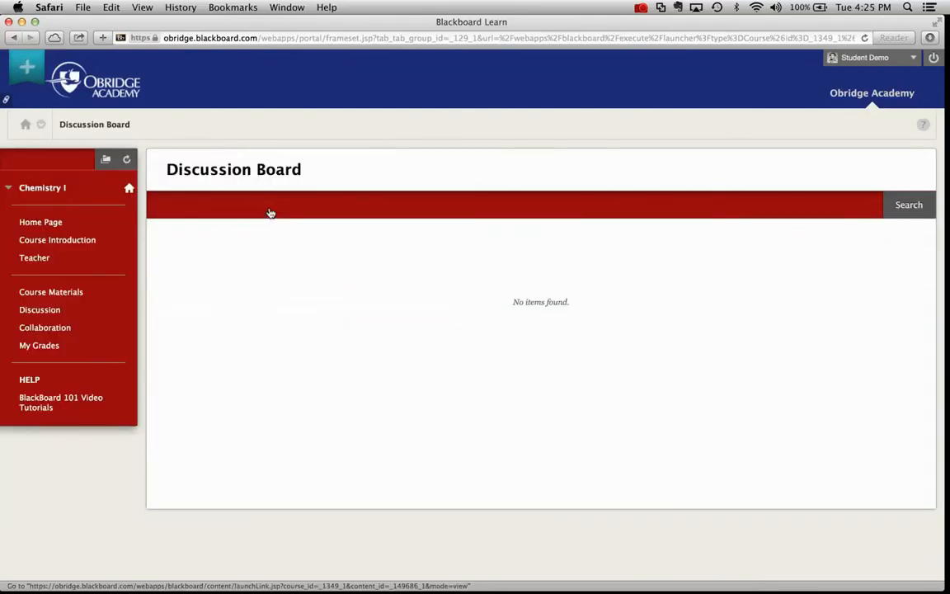
Step: Open the Welcome thread under the Welcome topic in the 10th Grade US History class's Discussion Board
click(837, 94)
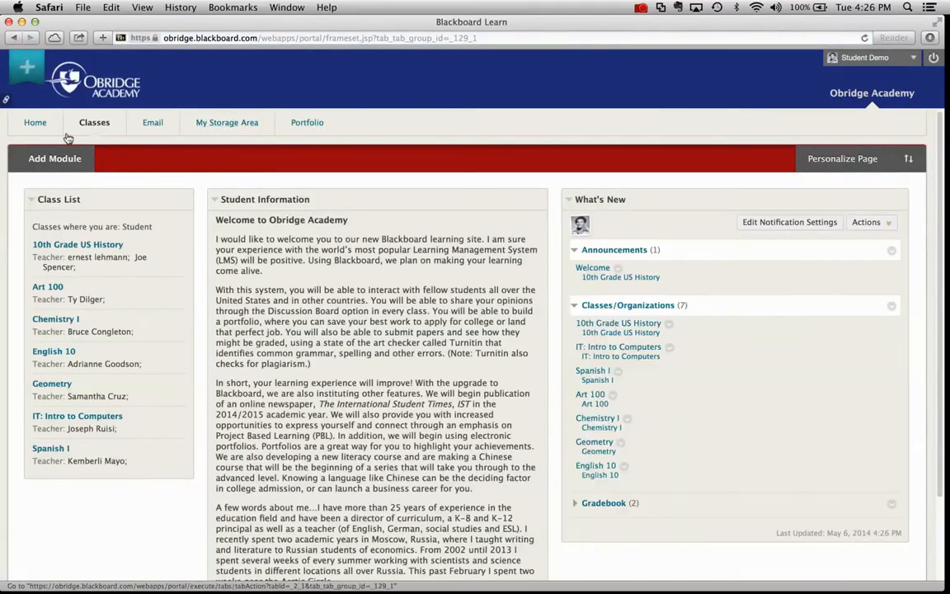
click(76, 245)
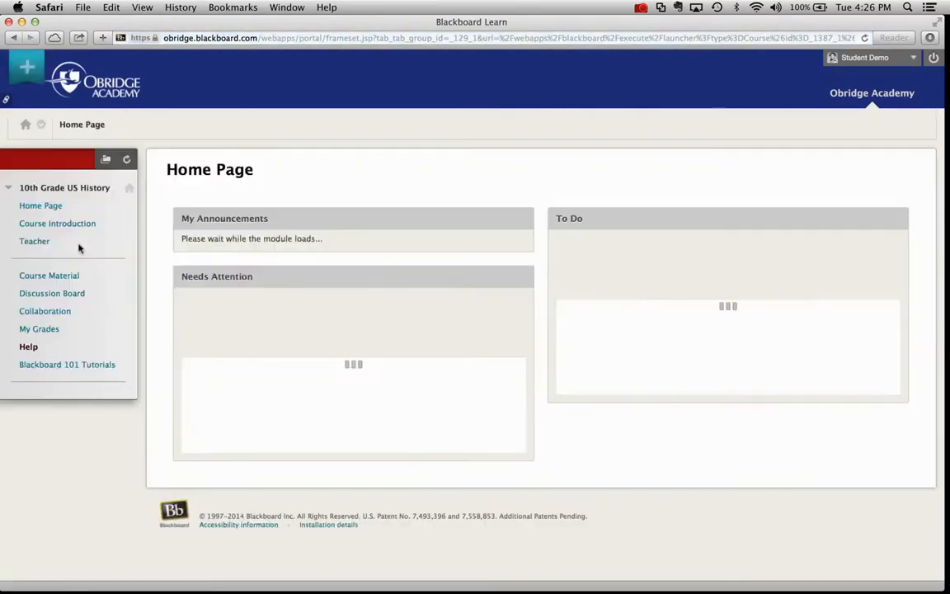
click(60, 295)
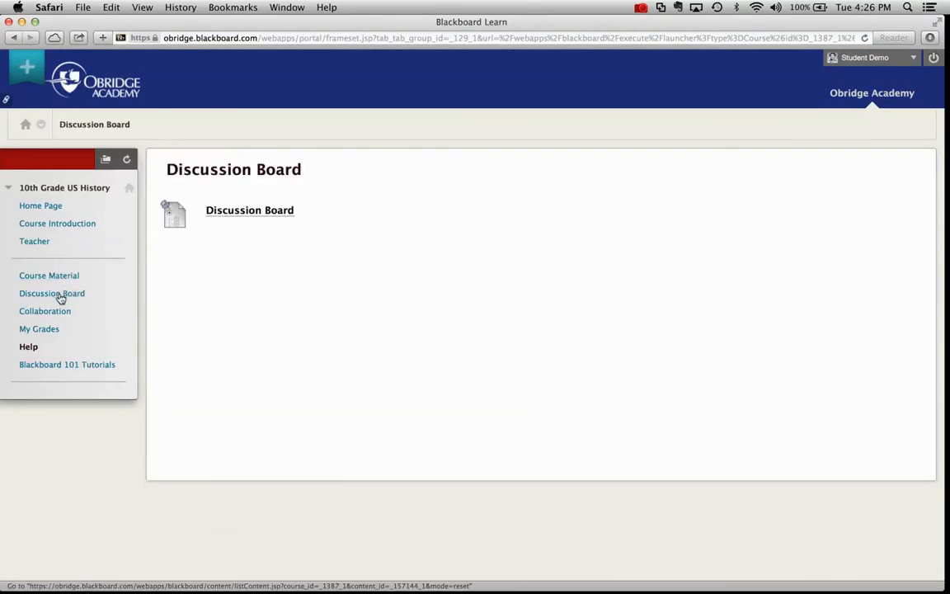
click(250, 212)
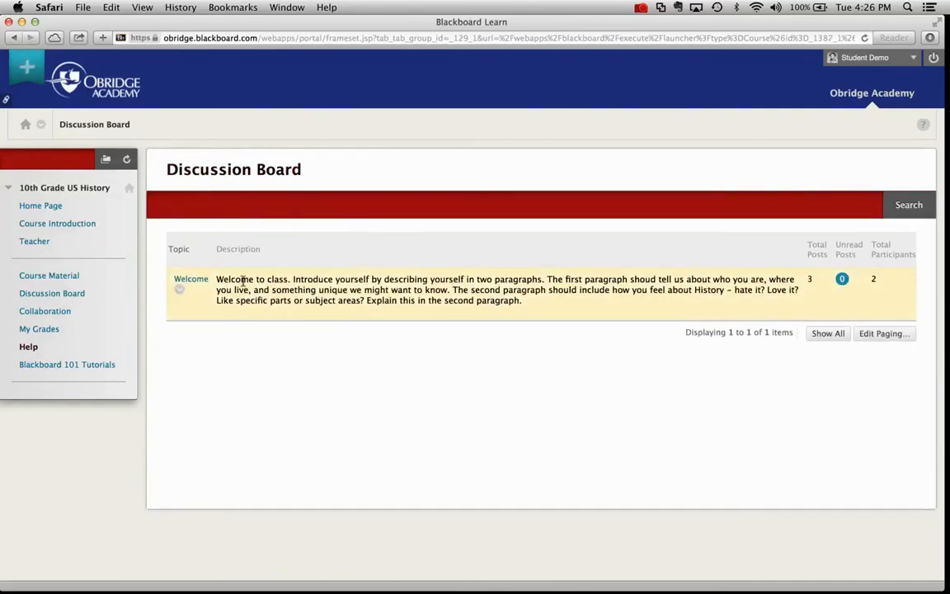
click(189, 279)
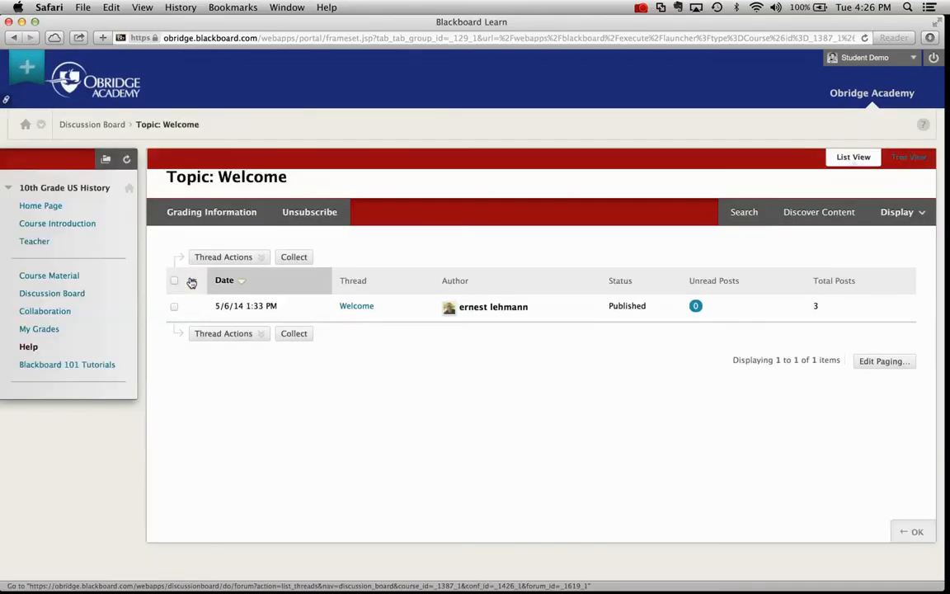
click(357, 307)
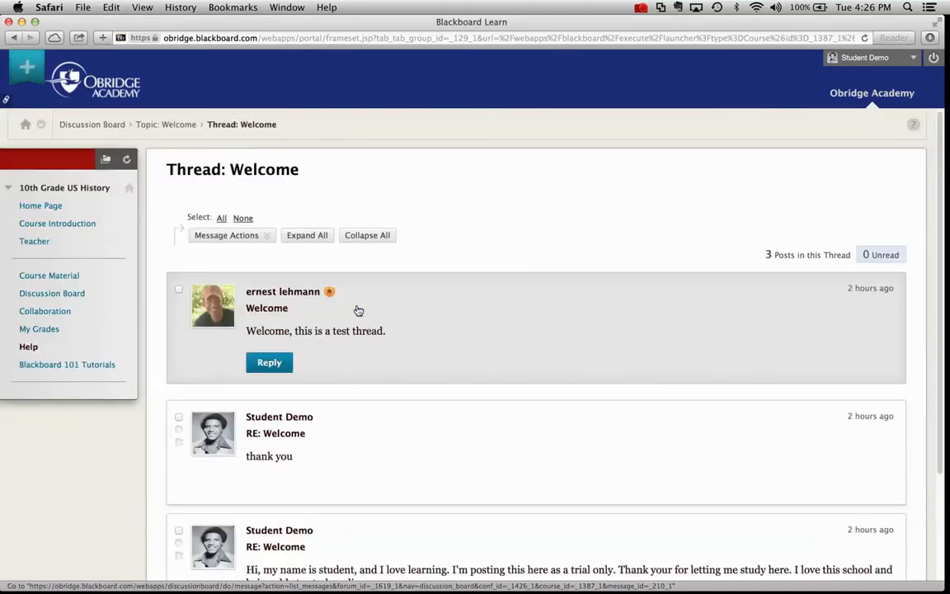
Step: Look through the posts of the Welcome thread and the available message actions
scroll(353, 367, down, 5)
scroll(353, 367, up, 4)
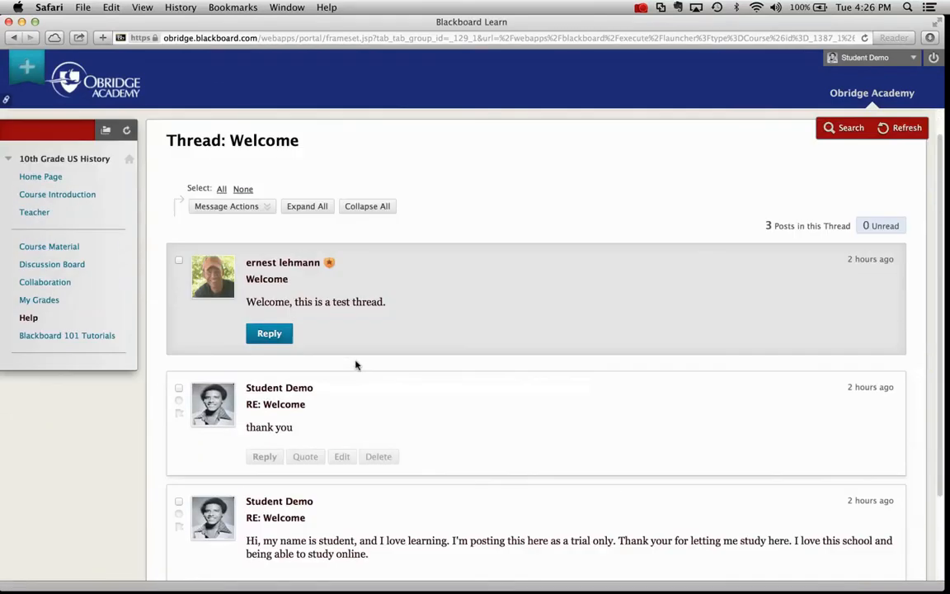
click(225, 206)
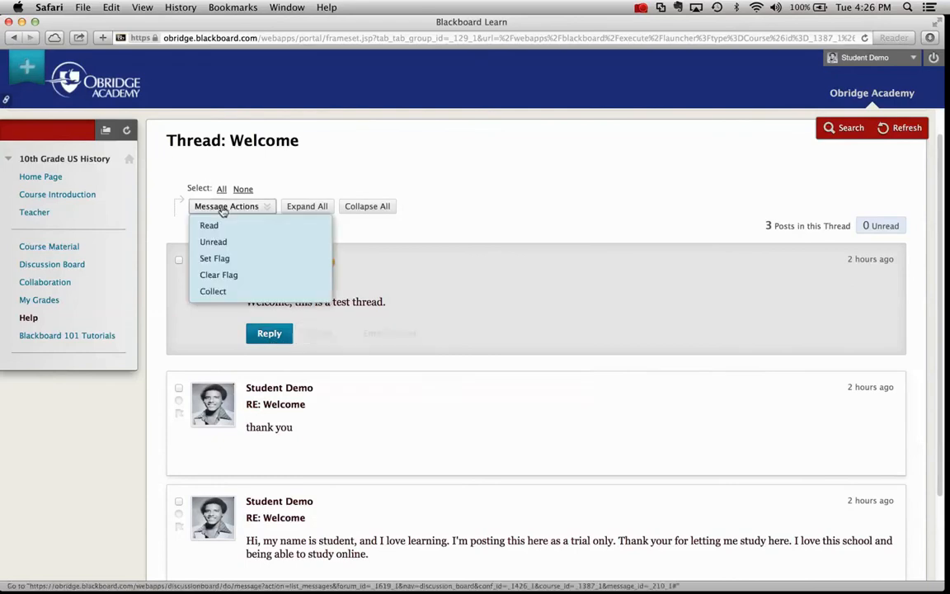
click(229, 226)
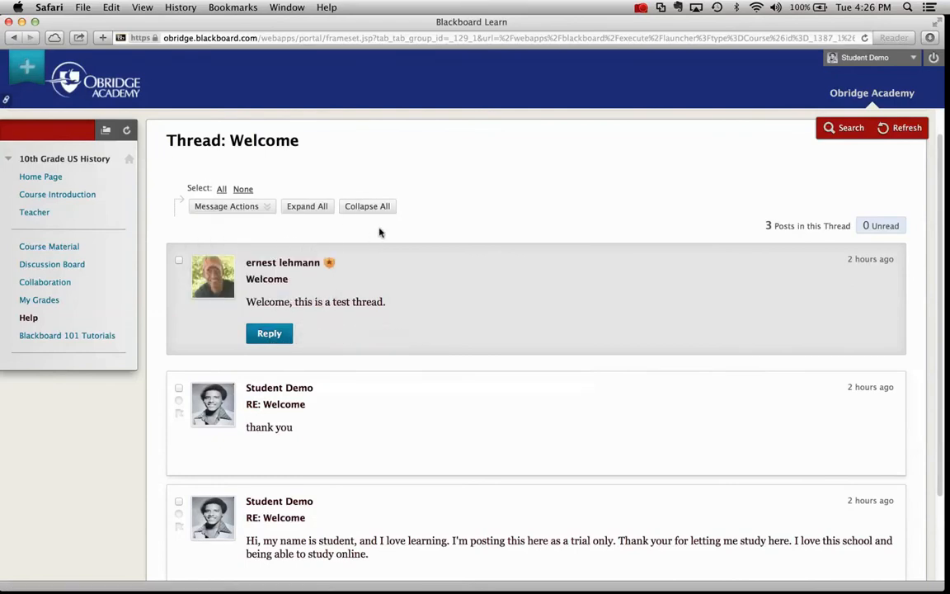
scroll(487, 229, down, 4)
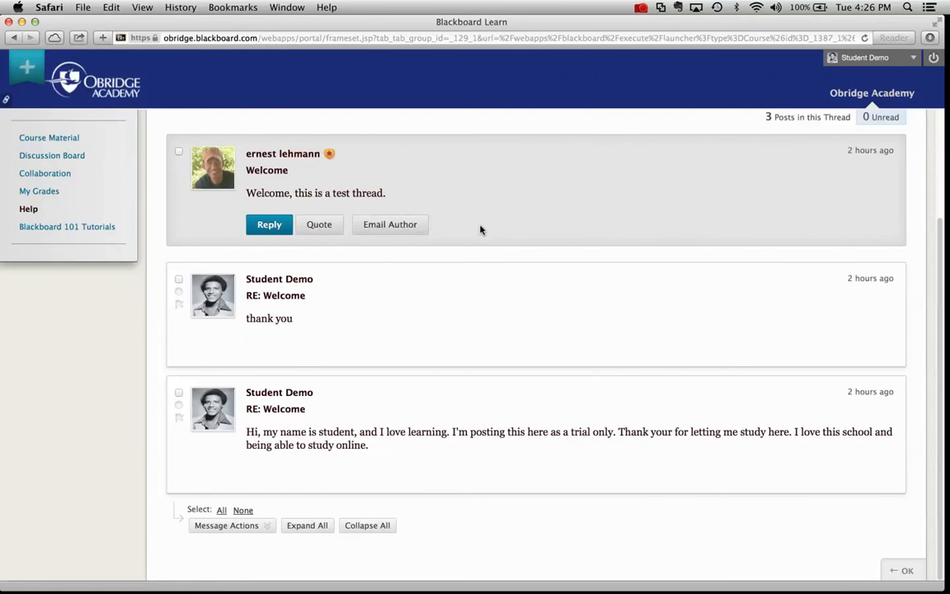
scroll(481, 230, up, 5)
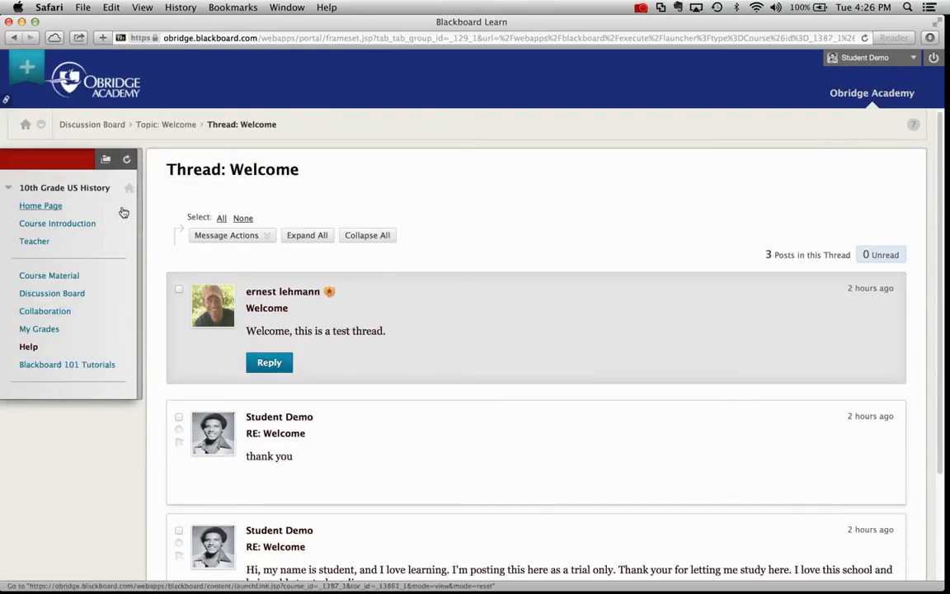
Step: View the graded items in My Grades for 10th Grade US History and return to the class's home page
click(40, 330)
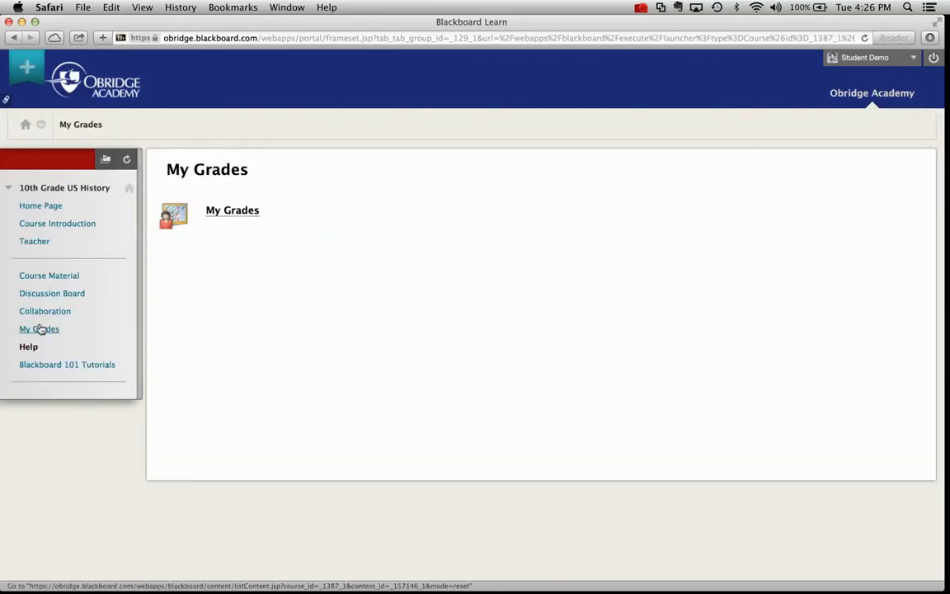
click(223, 213)
click(220, 211)
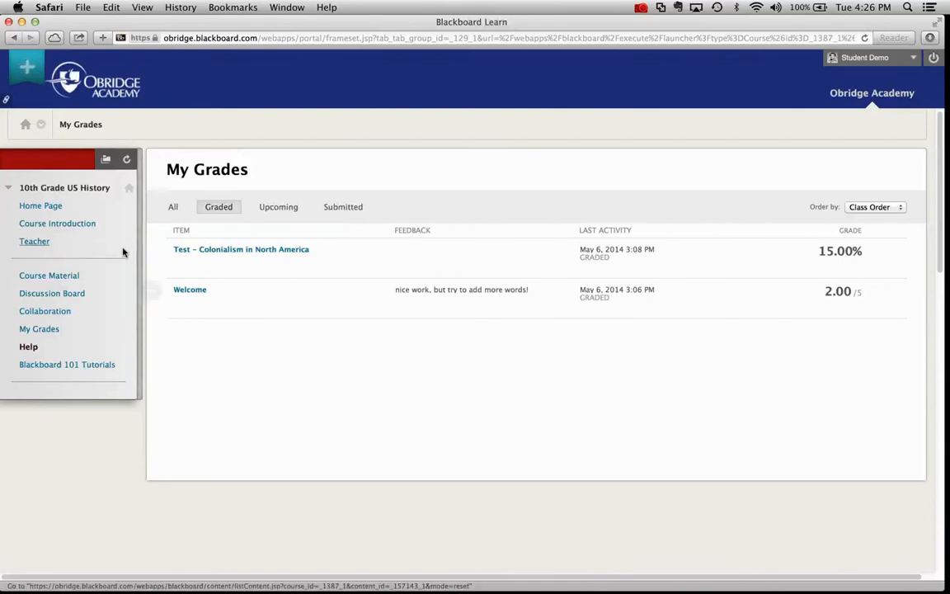
click(51, 206)
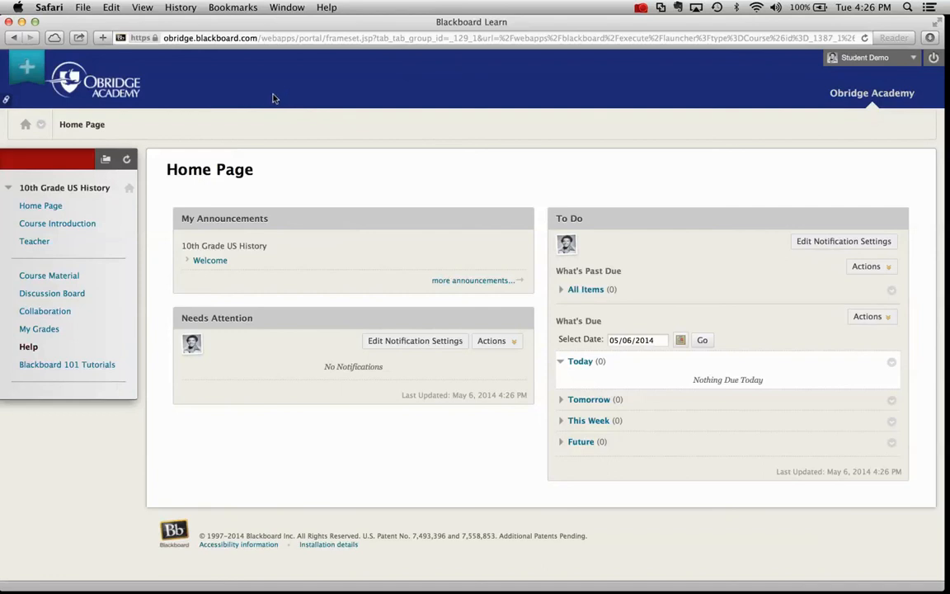
Step: Open a new email to All Teacher Users of the 10th Grade US History class
click(863, 93)
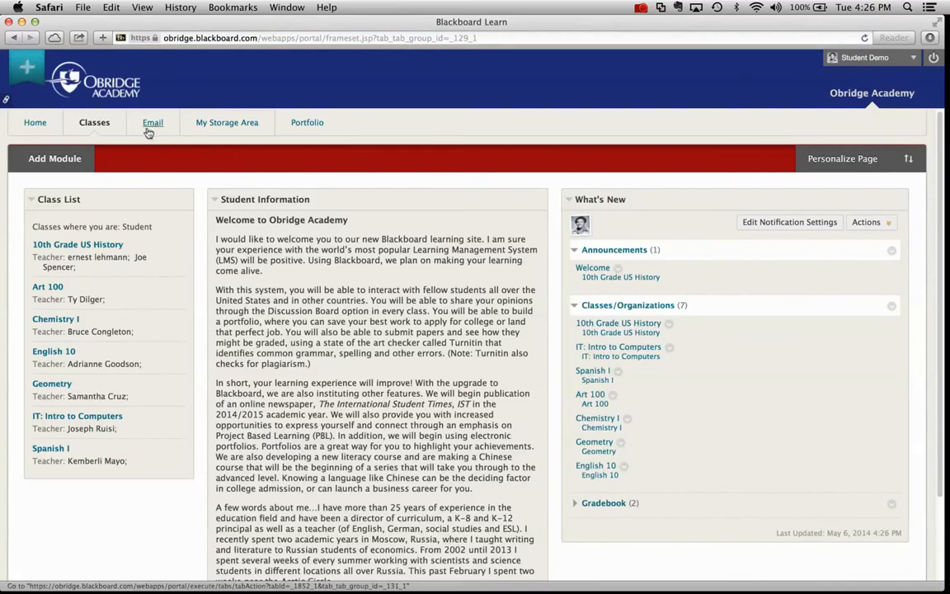
click(151, 126)
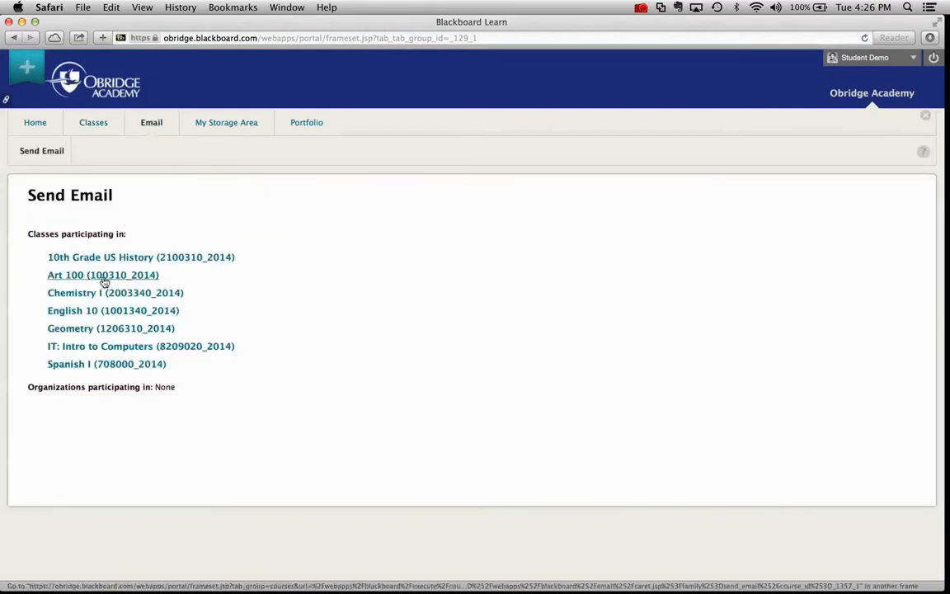
click(104, 258)
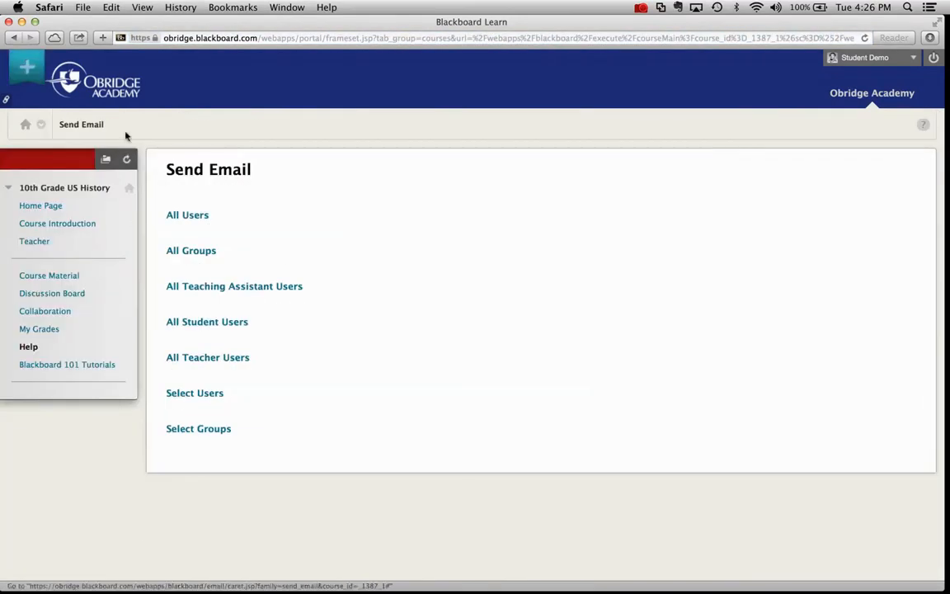
click(207, 358)
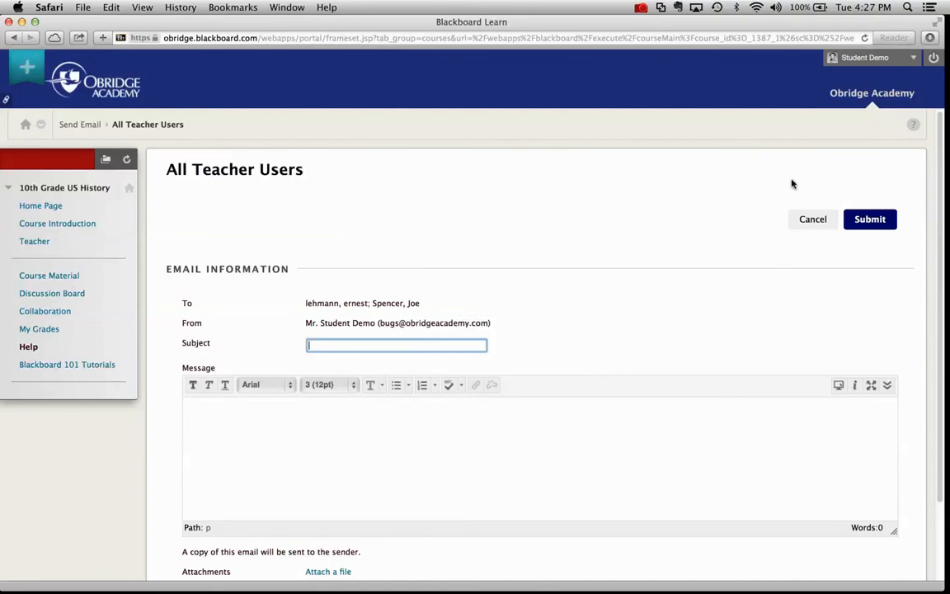
click(643, 8)
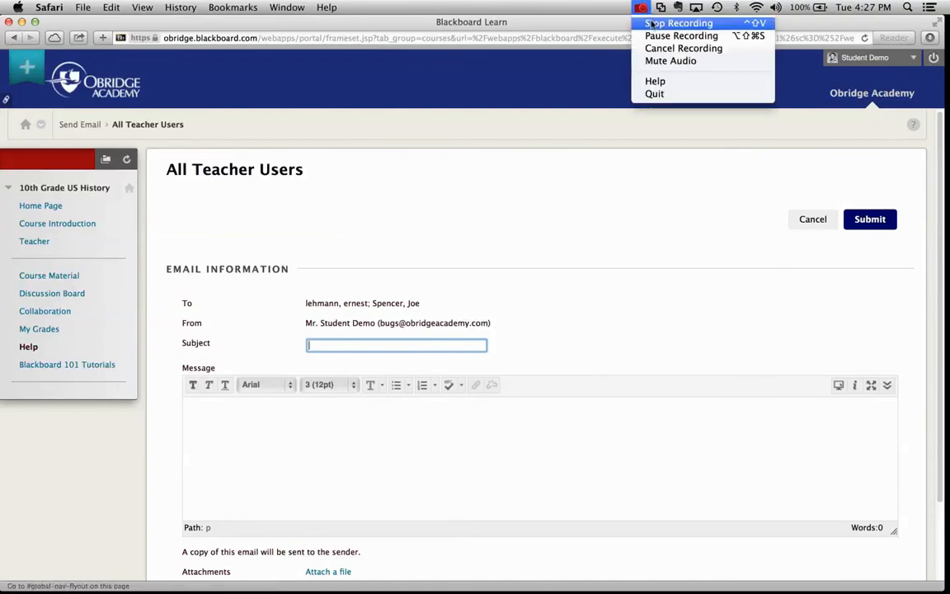